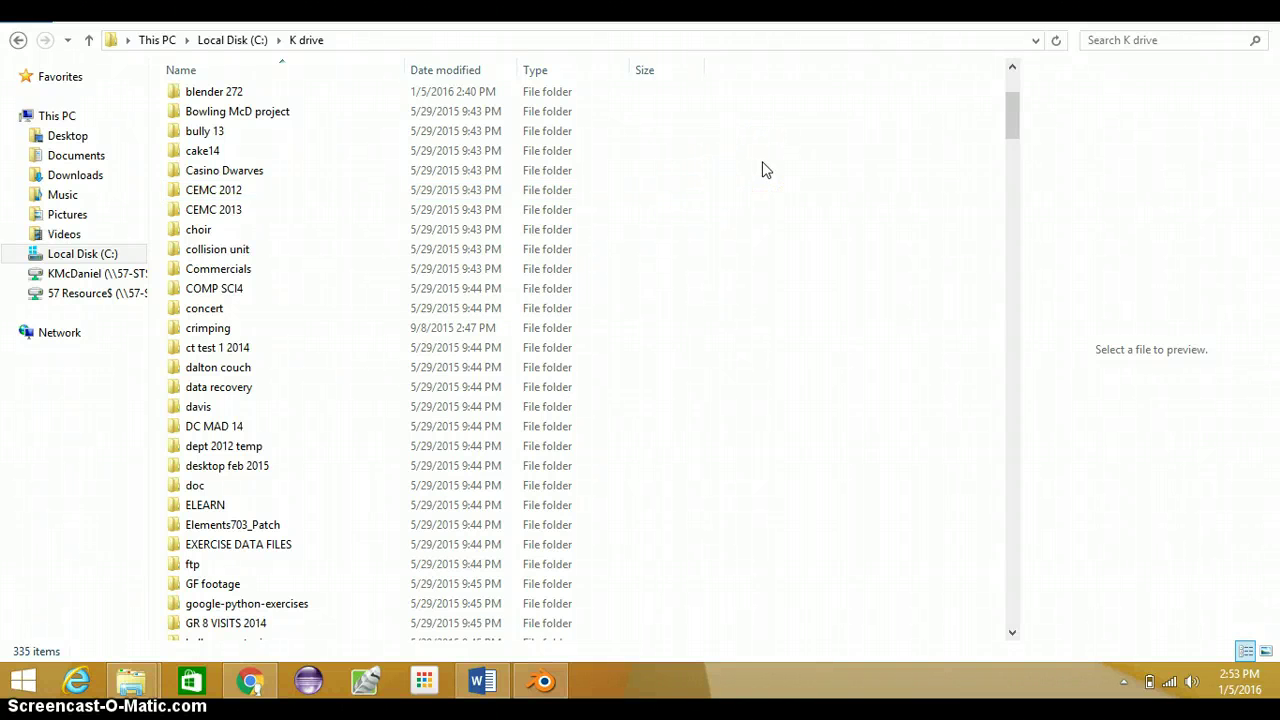
Restore the running Blender window from the taskbar, showing the default cube, camera and lamp
click(545, 683)
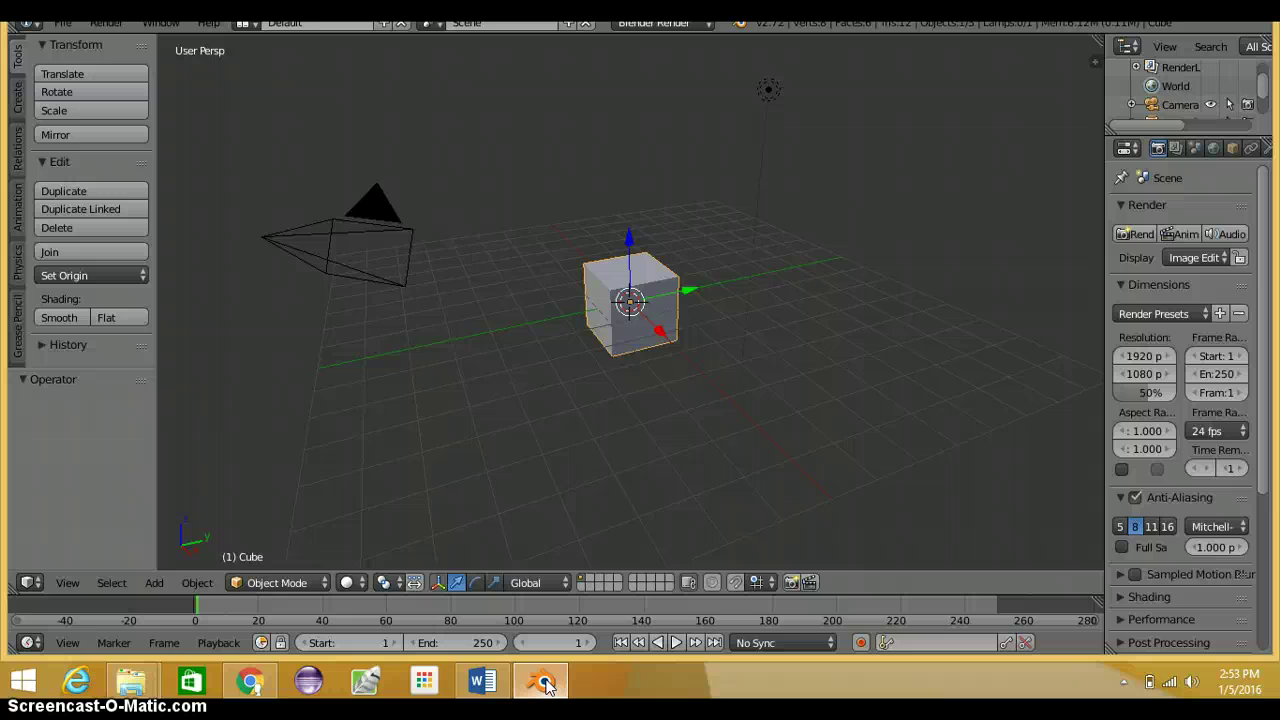
Select the default cube and delete it with X, leaving the camera and lamp
click(546, 683)
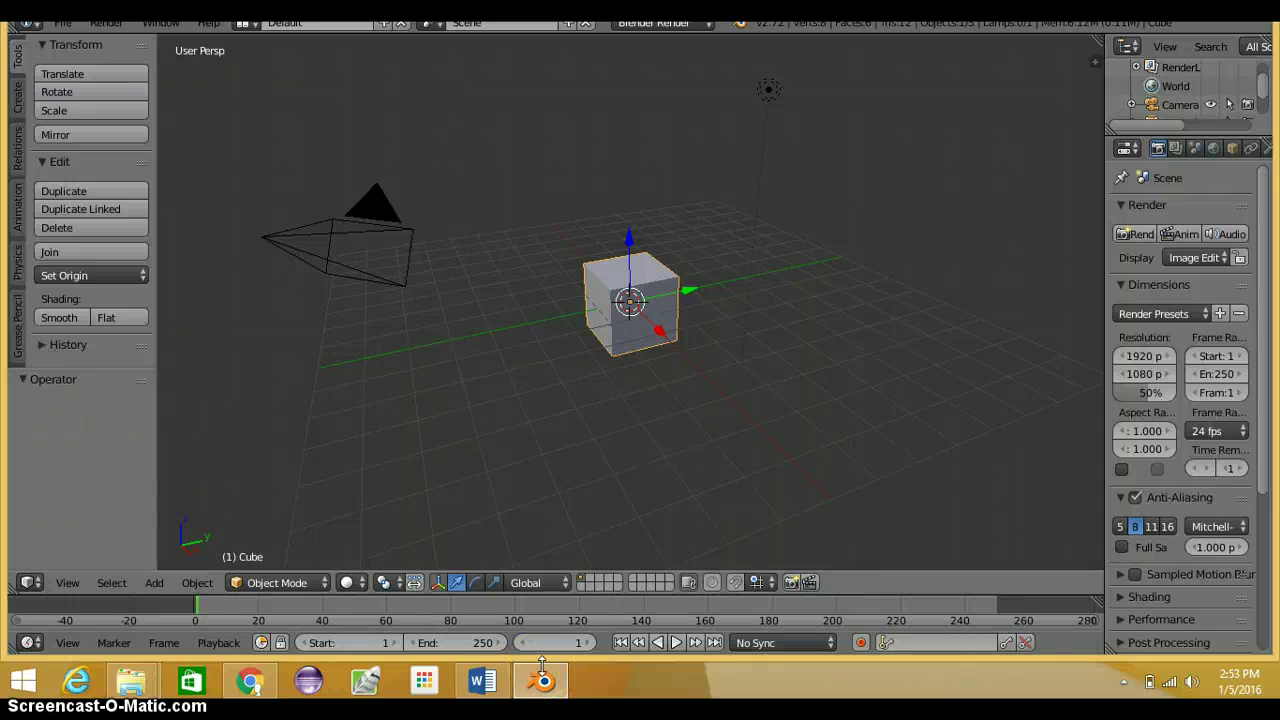
click(655, 274)
key(g)
key(x)
key(Return)
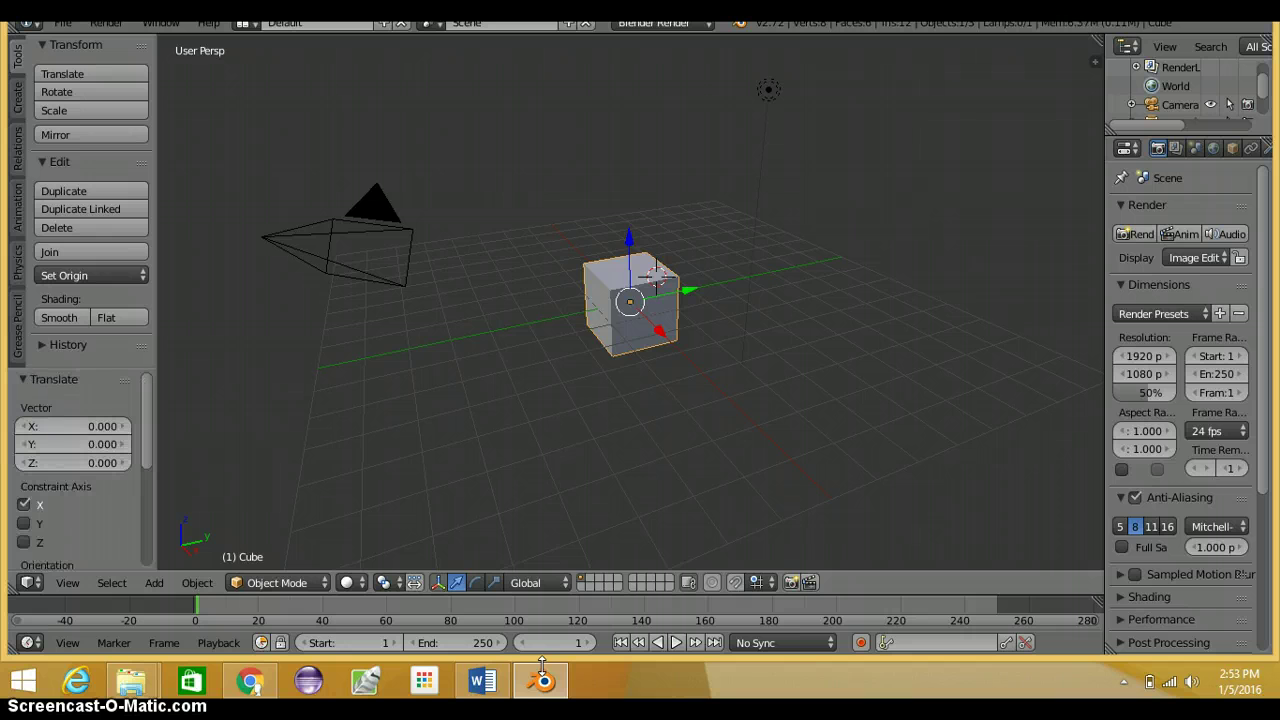
click(630, 301)
key(x)
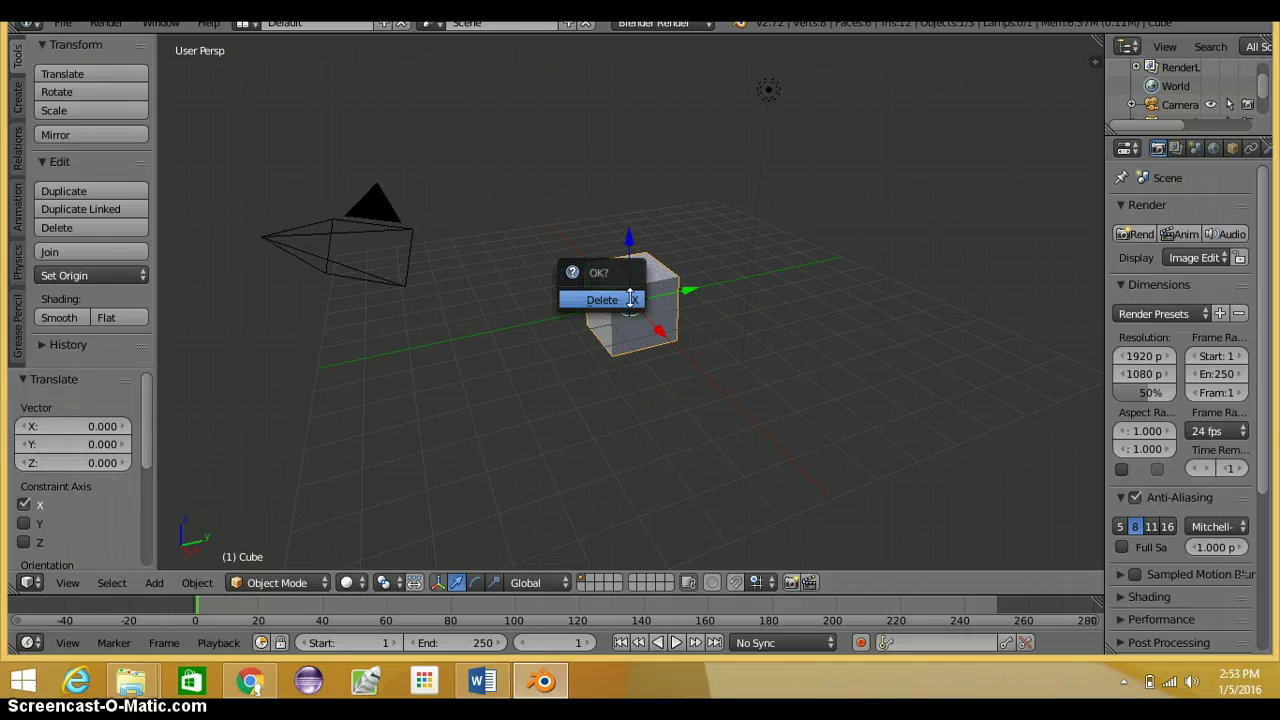
click(630, 299)
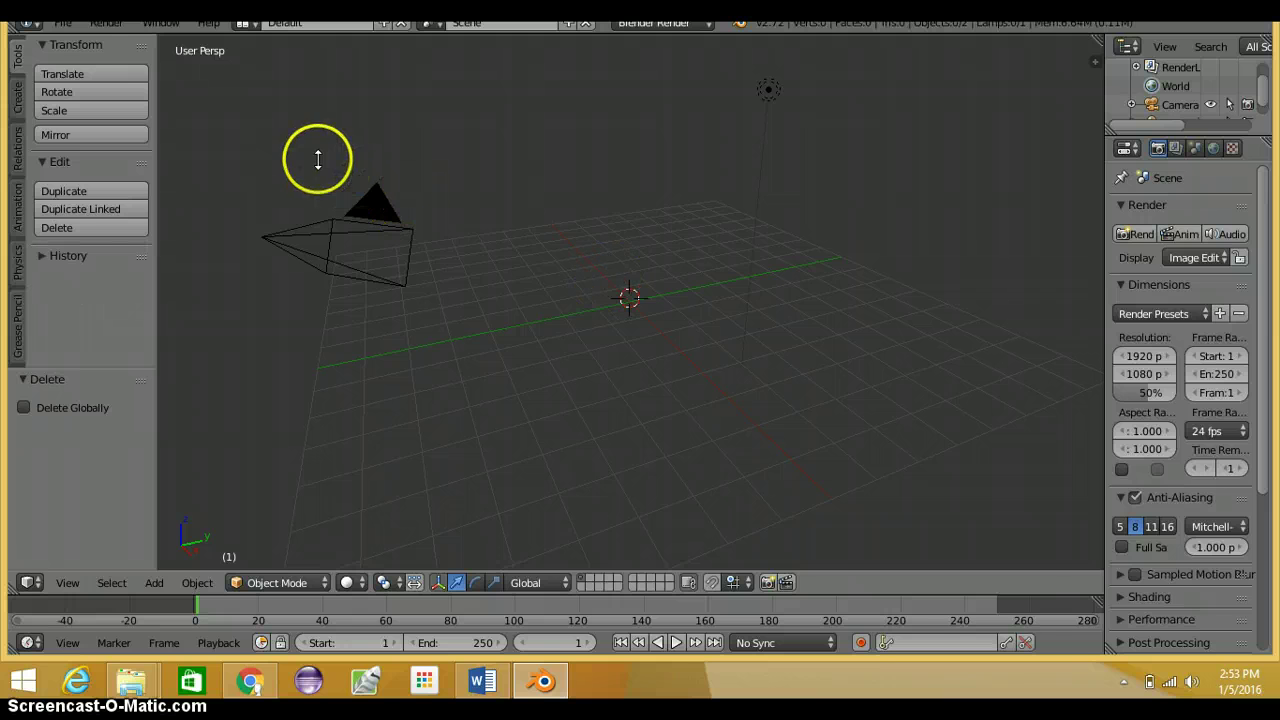
Add a Text object from the Create tools, placed at 1.070, -0.484, 0.695
click(17, 97)
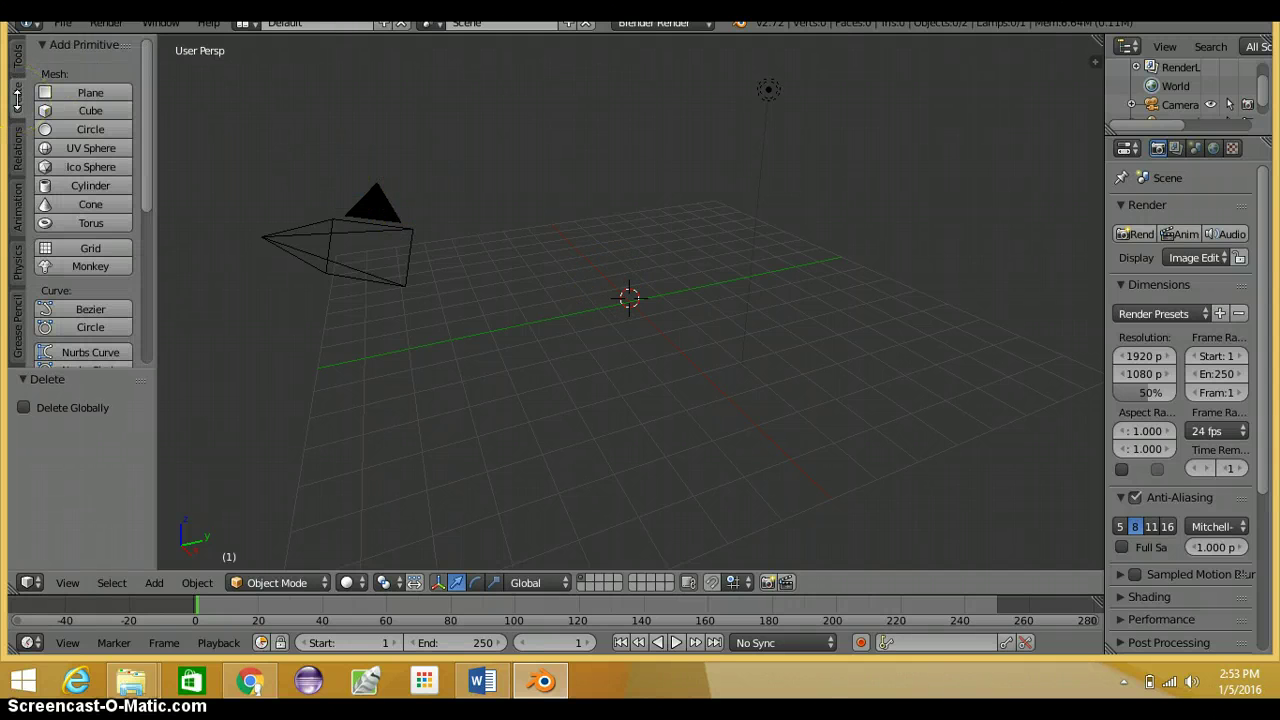
drag(149, 77, 142, 248)
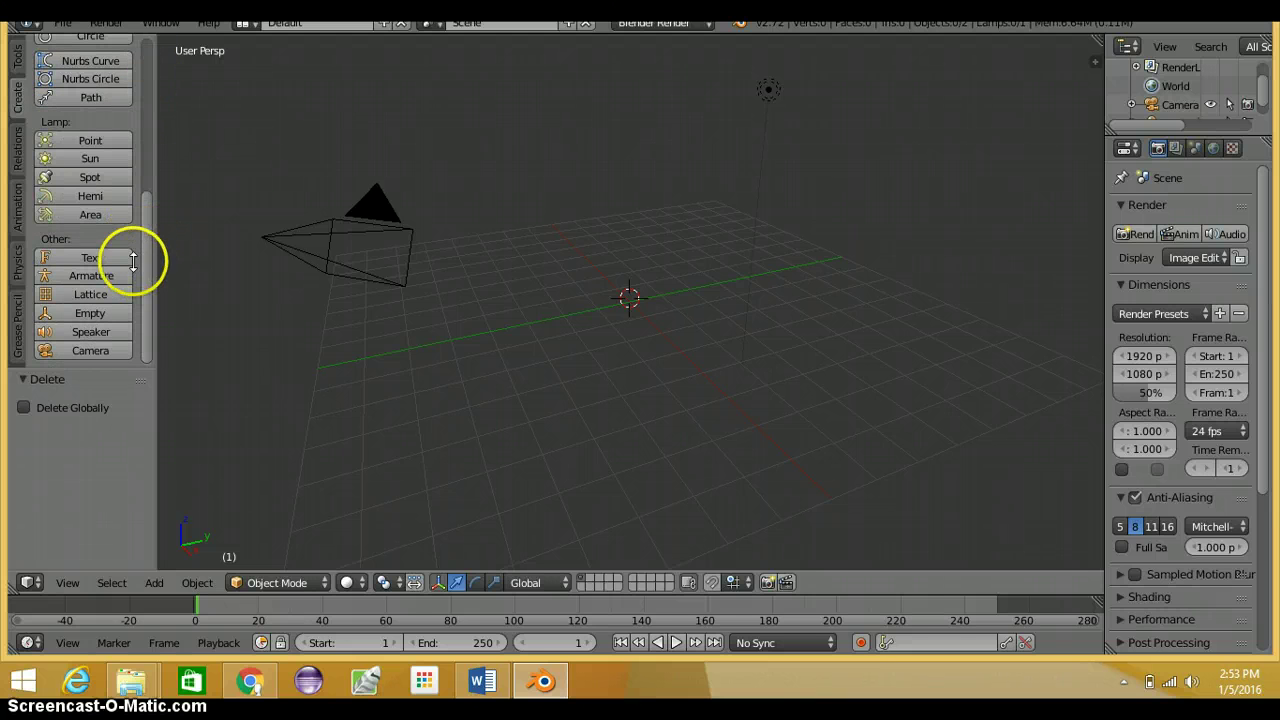
click(86, 258)
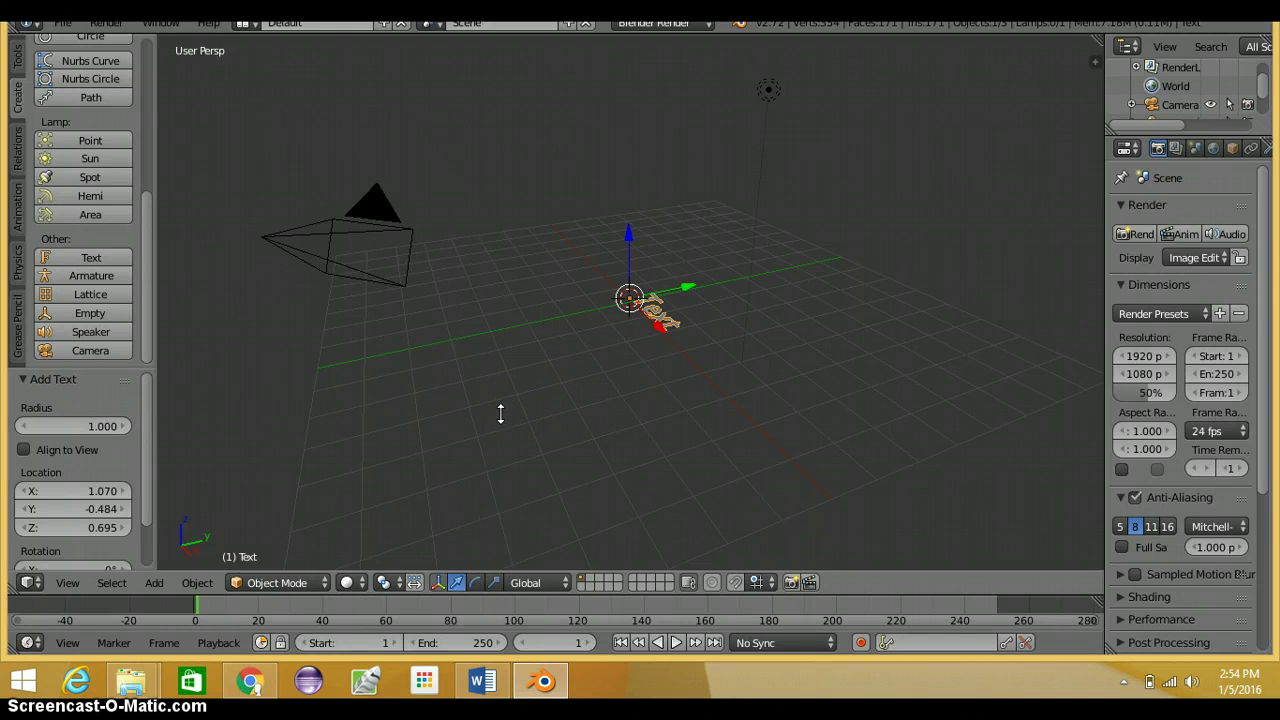
click(281, 578)
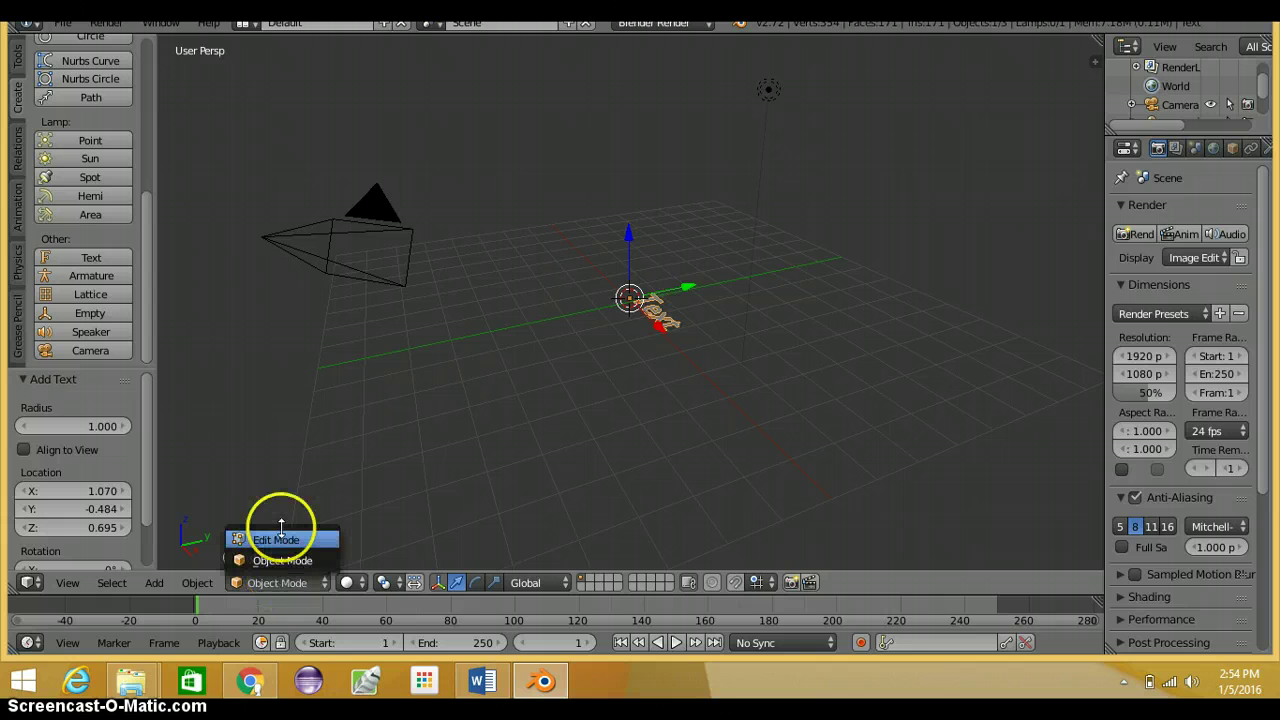
Enter Edit Mode and replace the default 'Text' with 'Roar TV'
click(281, 538)
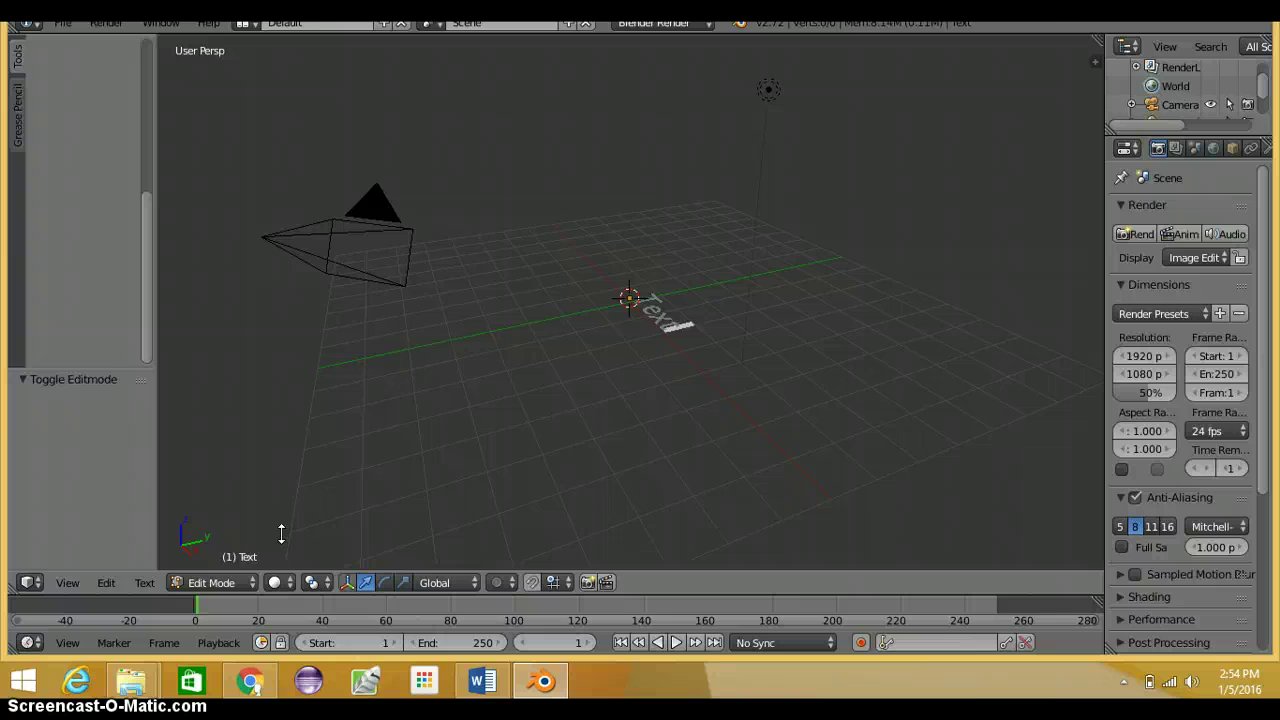
key(BackSpace)
key(BackSpace)
key(BackSpace)
key(BackSpace)
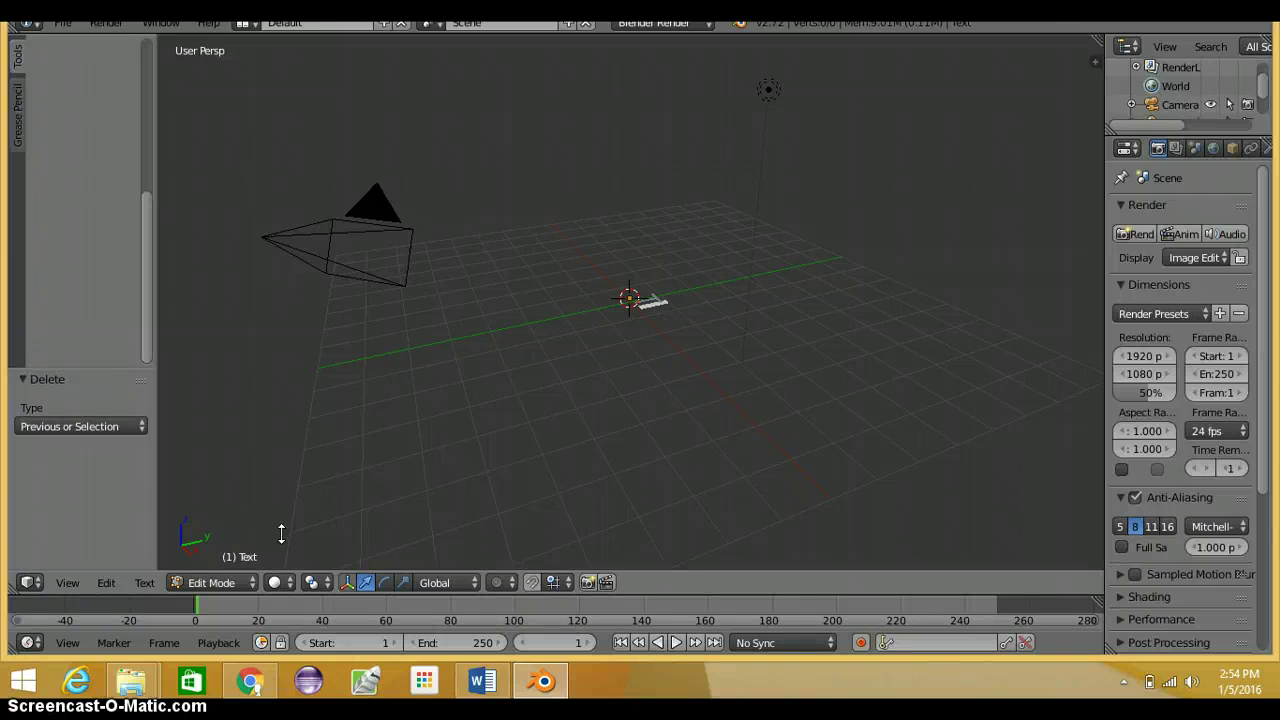
key(BackSpace)
text(Roar)
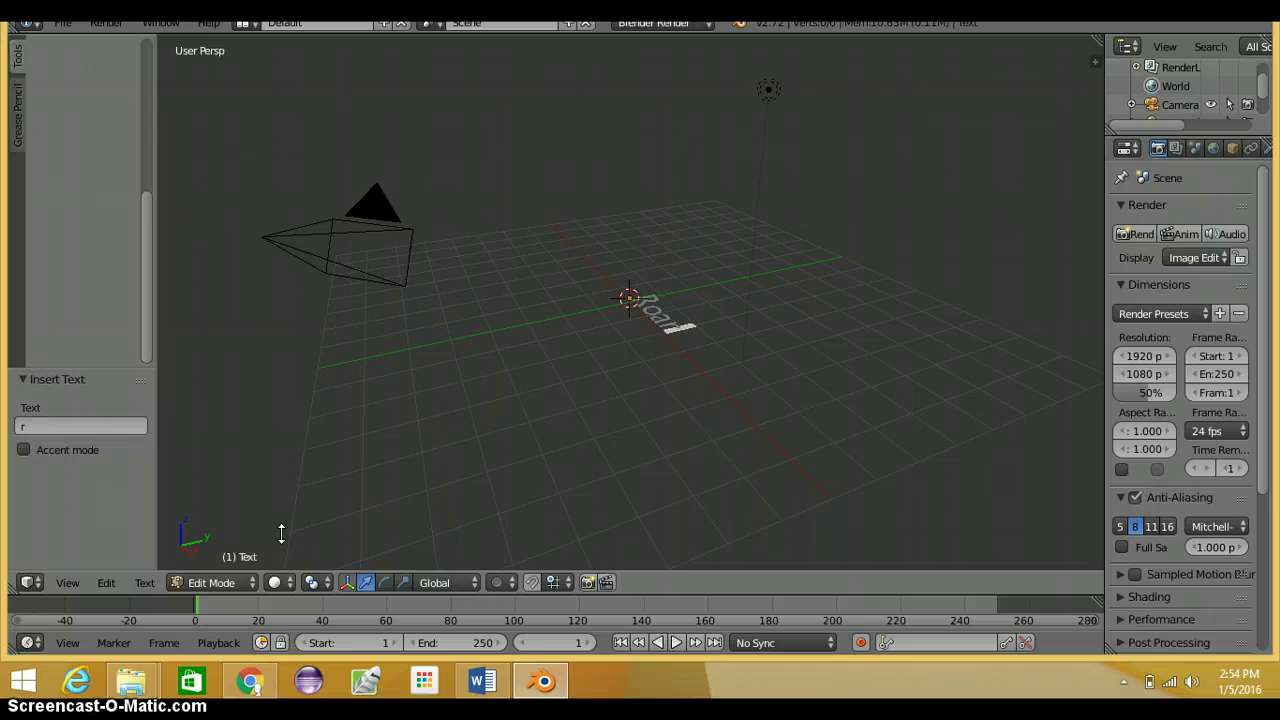
text( TV)
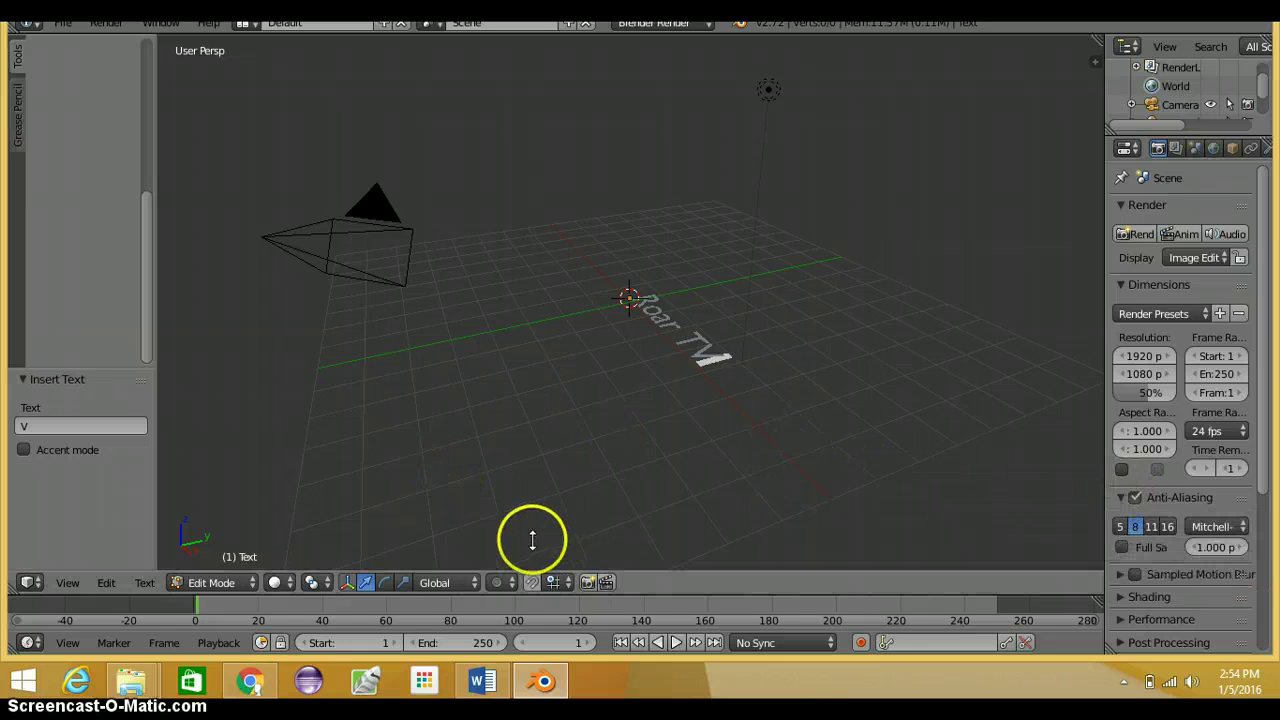
Browse the Text, Edit, View and special-character menus in the header
click(145, 583)
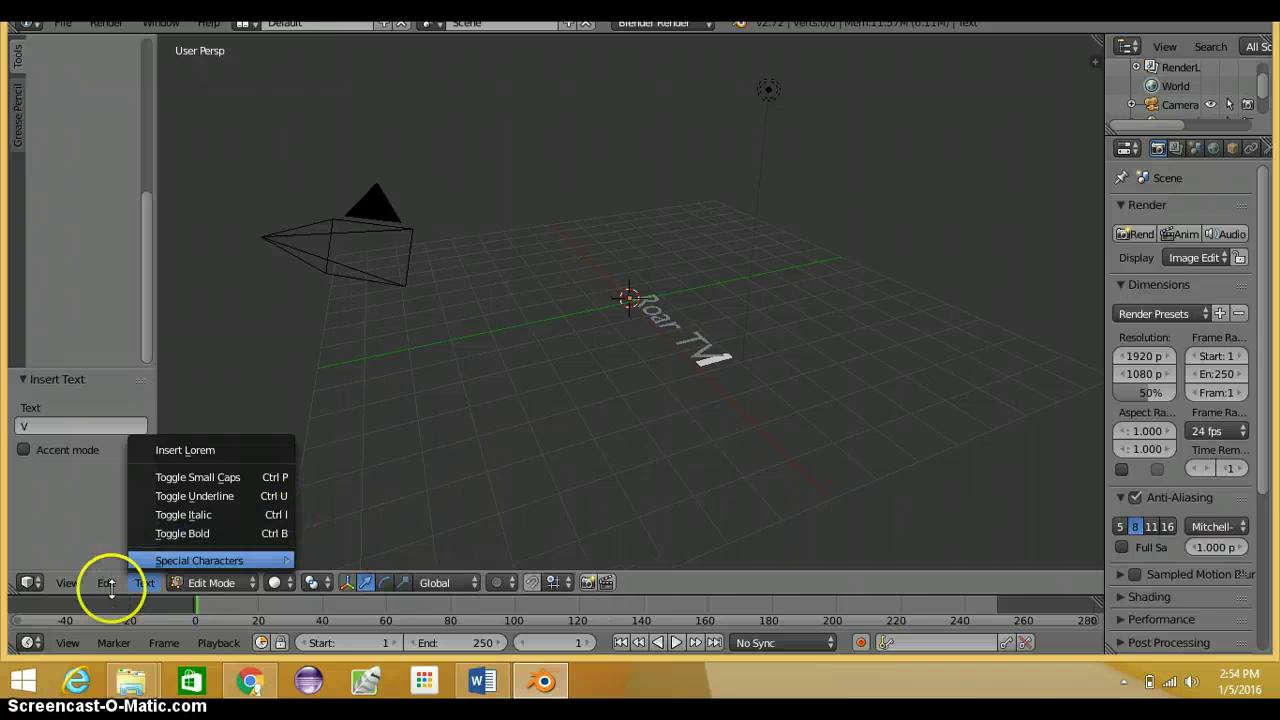
click(106, 583)
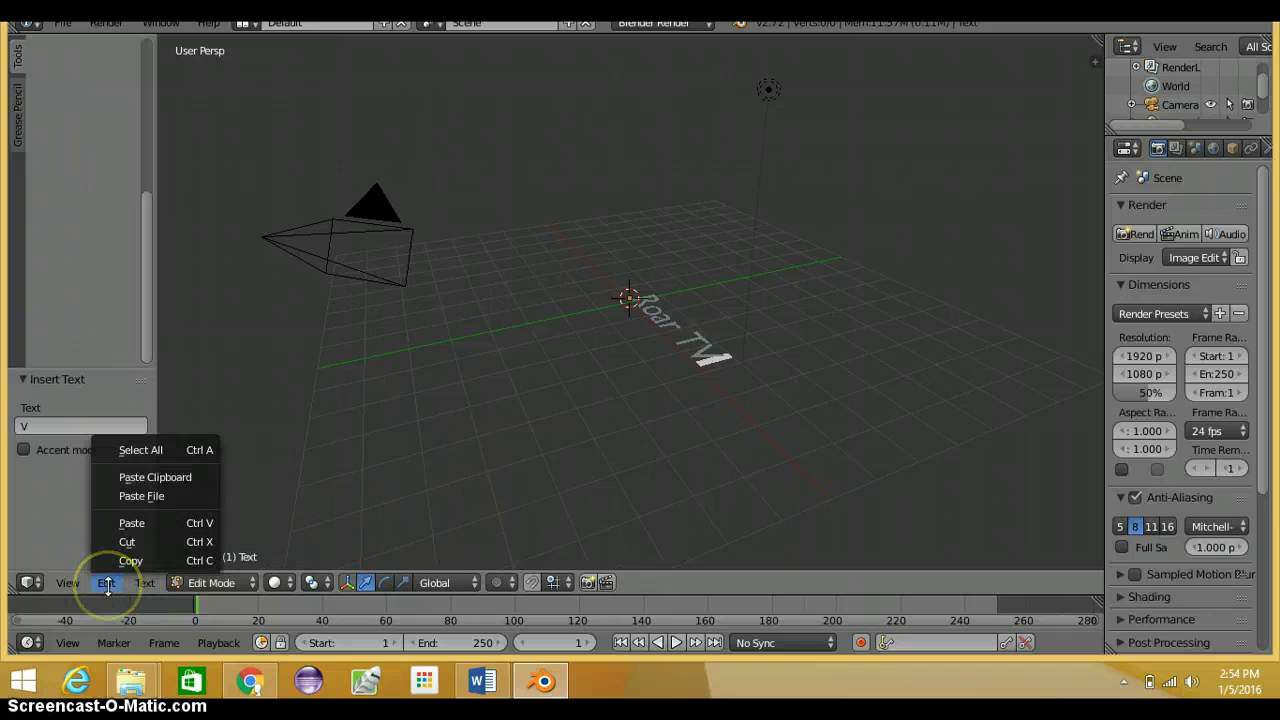
click(67, 584)
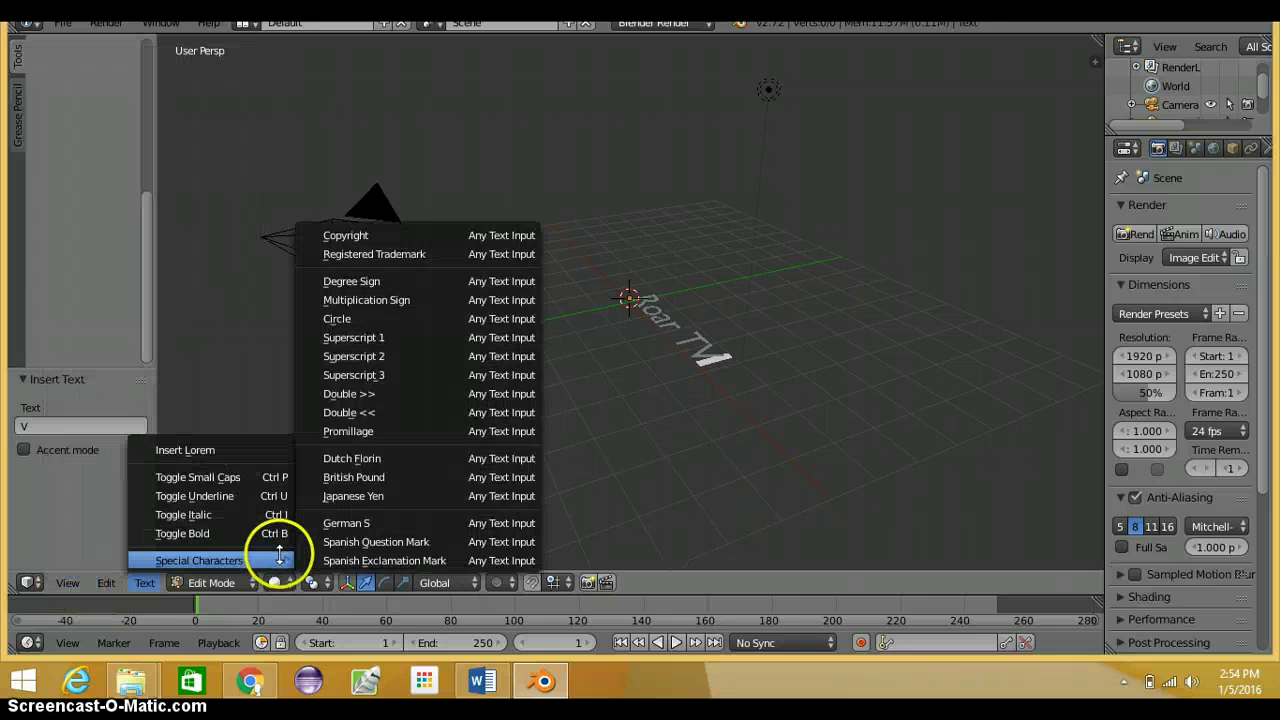
click(207, 585)
click(205, 583)
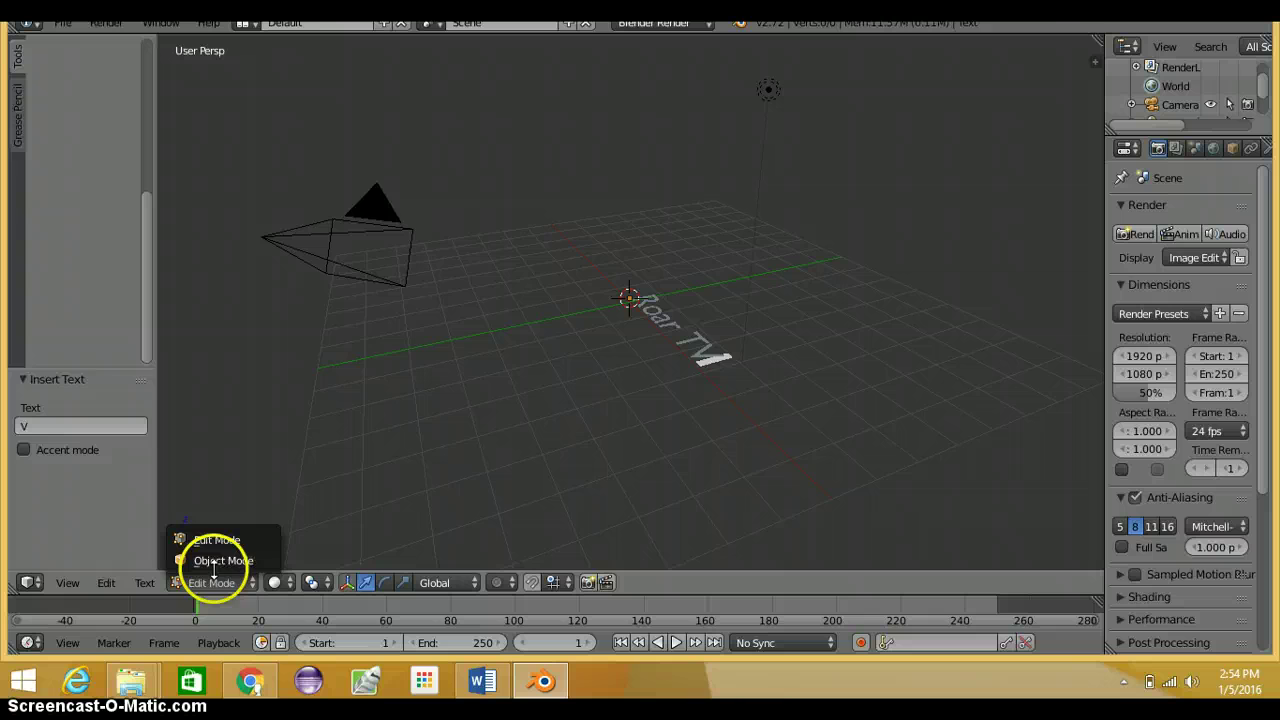
Return to Object Mode and widen the Properties editor so its labels read fully
click(223, 560)
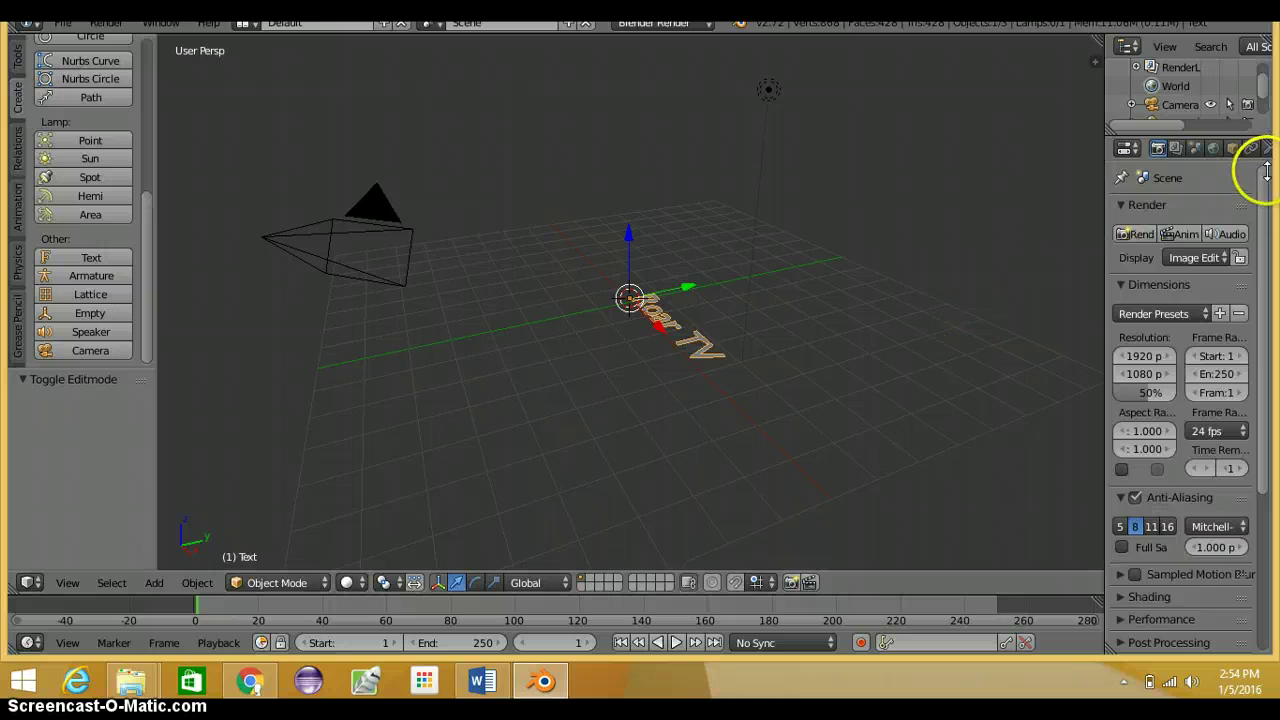
drag(1267, 172, 1248, 337)
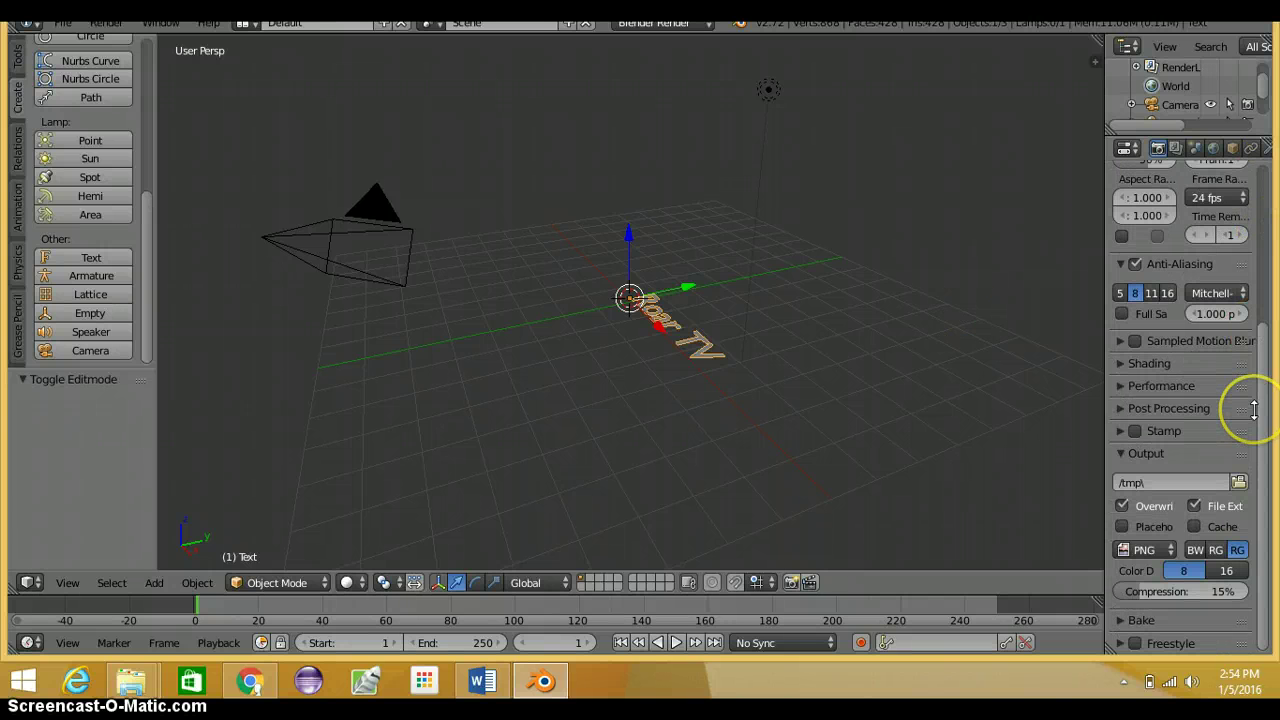
drag(1254, 408, 1268, 196)
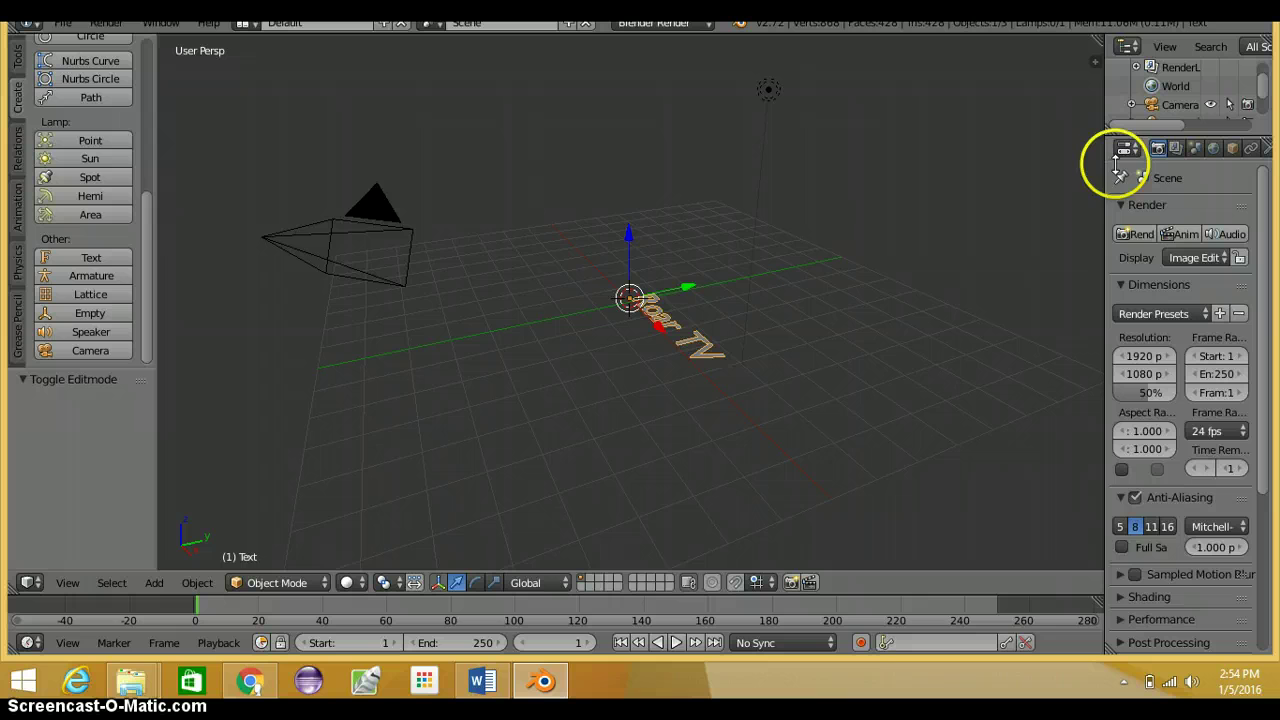
drag(1105, 186, 937, 195)
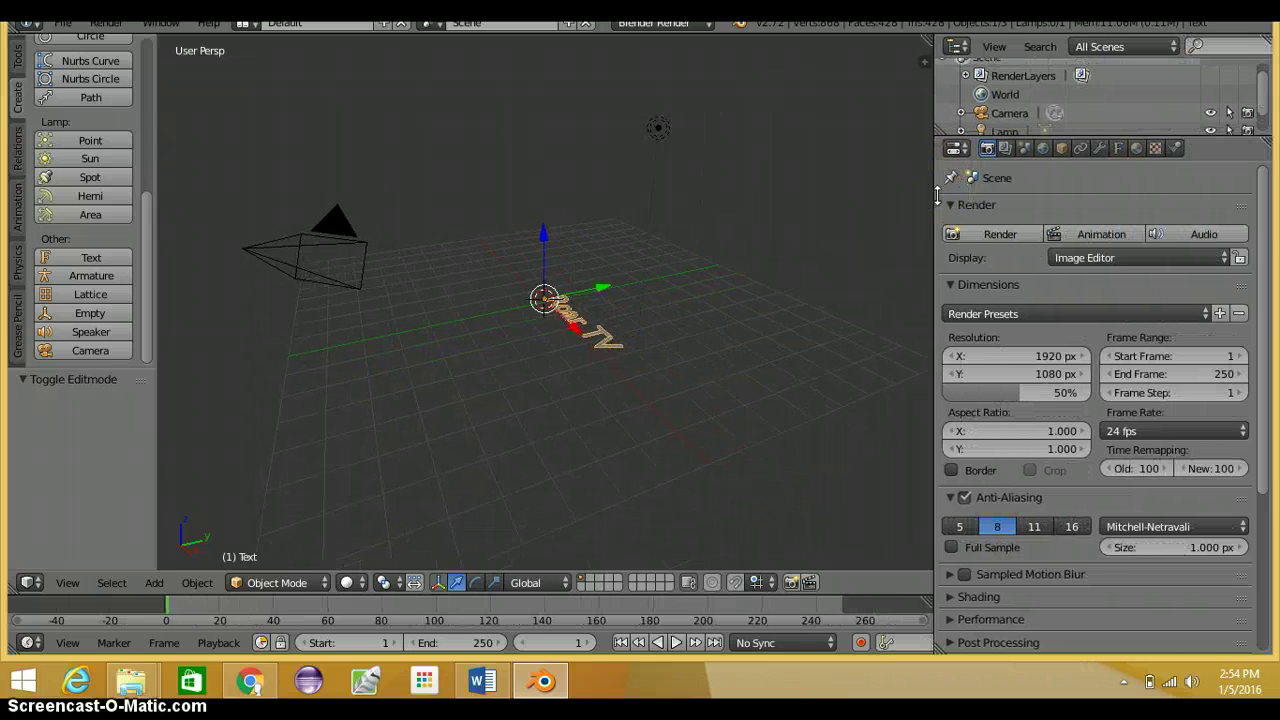
drag(1246, 100, 1119, 150)
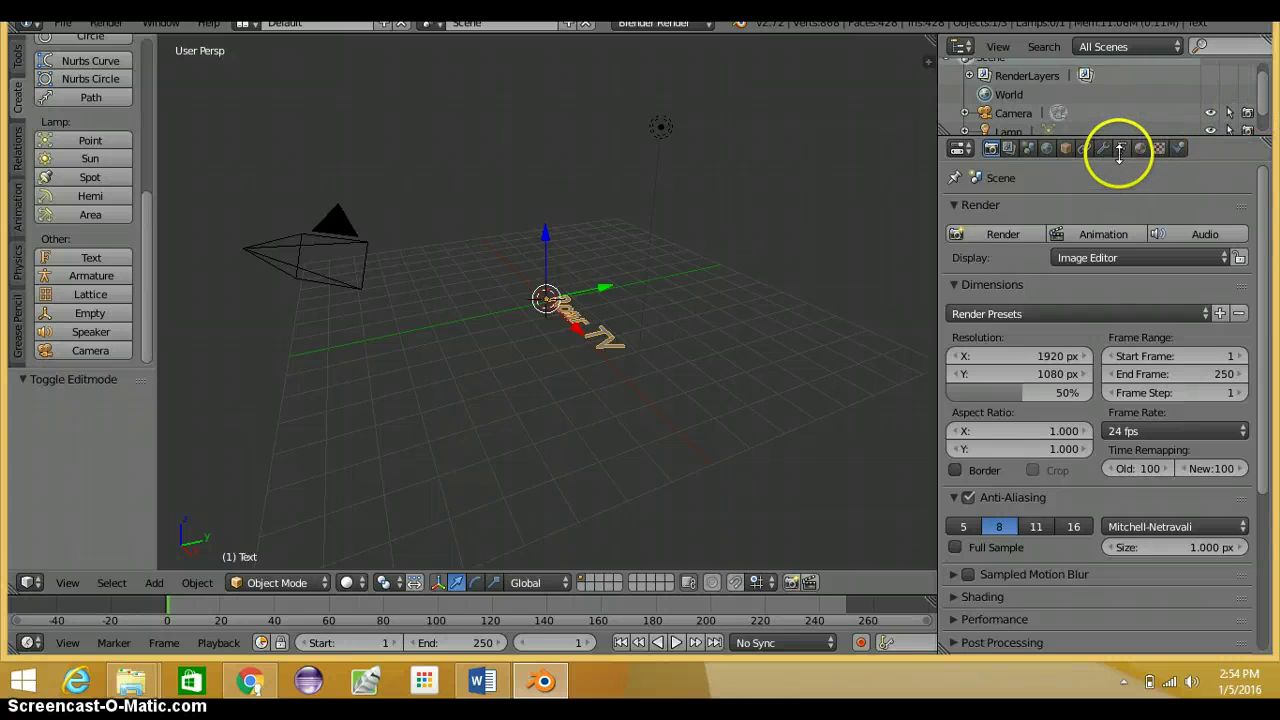
click(1120, 149)
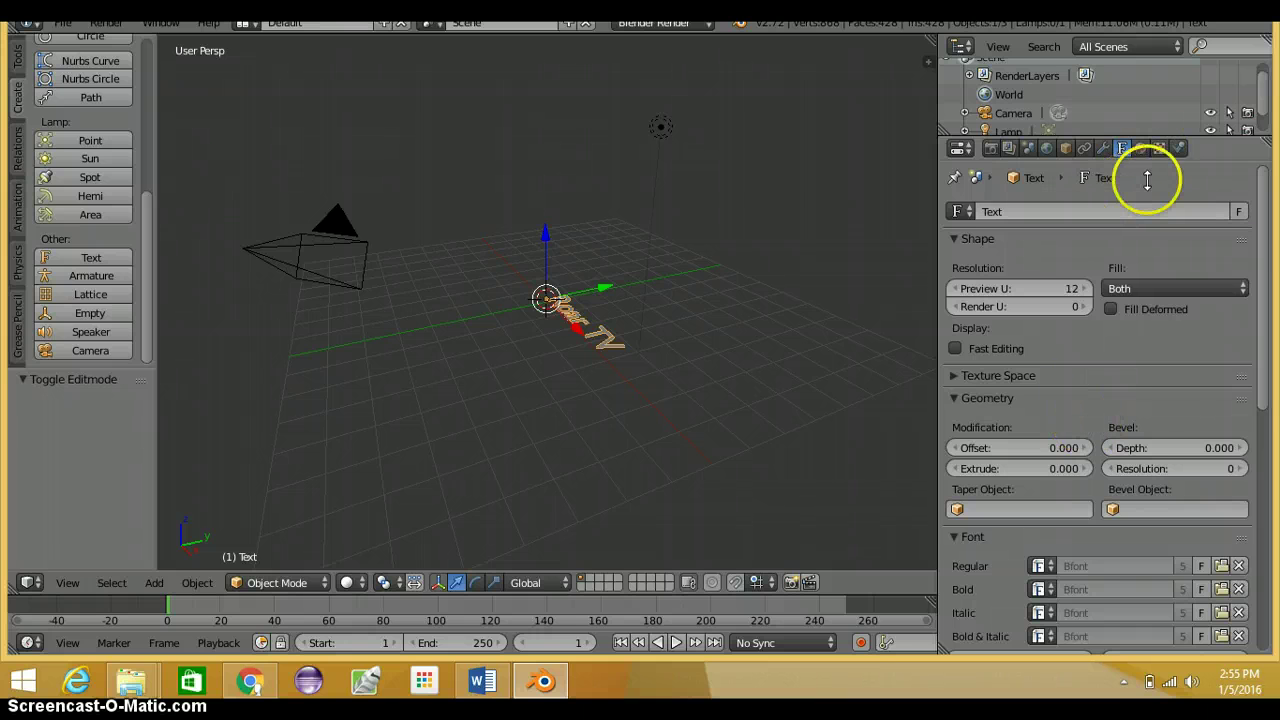
click(1085, 140)
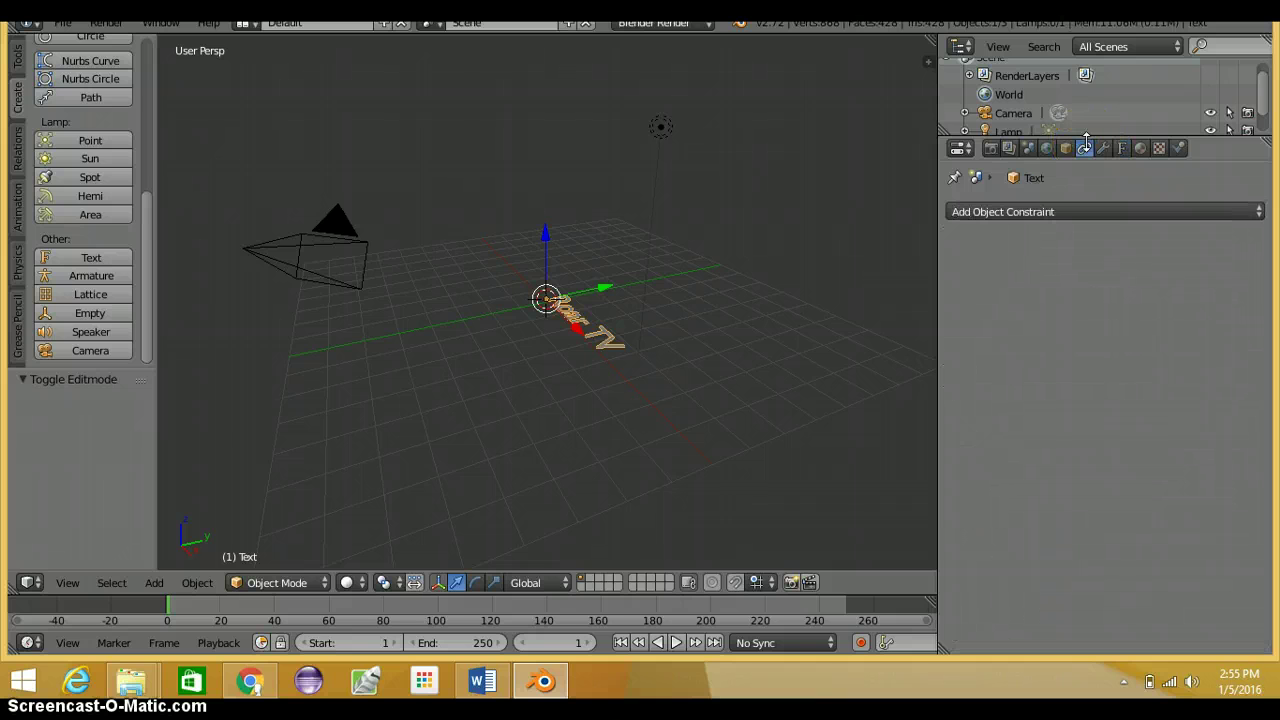
click(1029, 146)
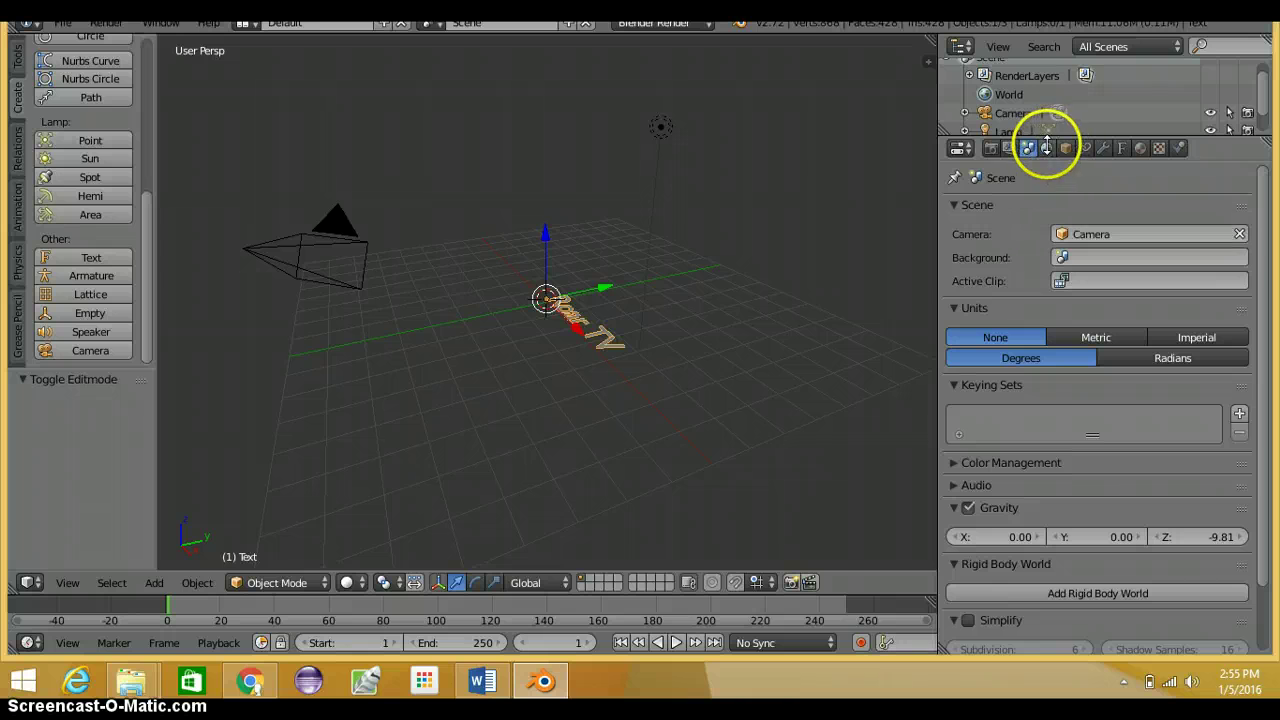
click(1046, 148)
click(1065, 148)
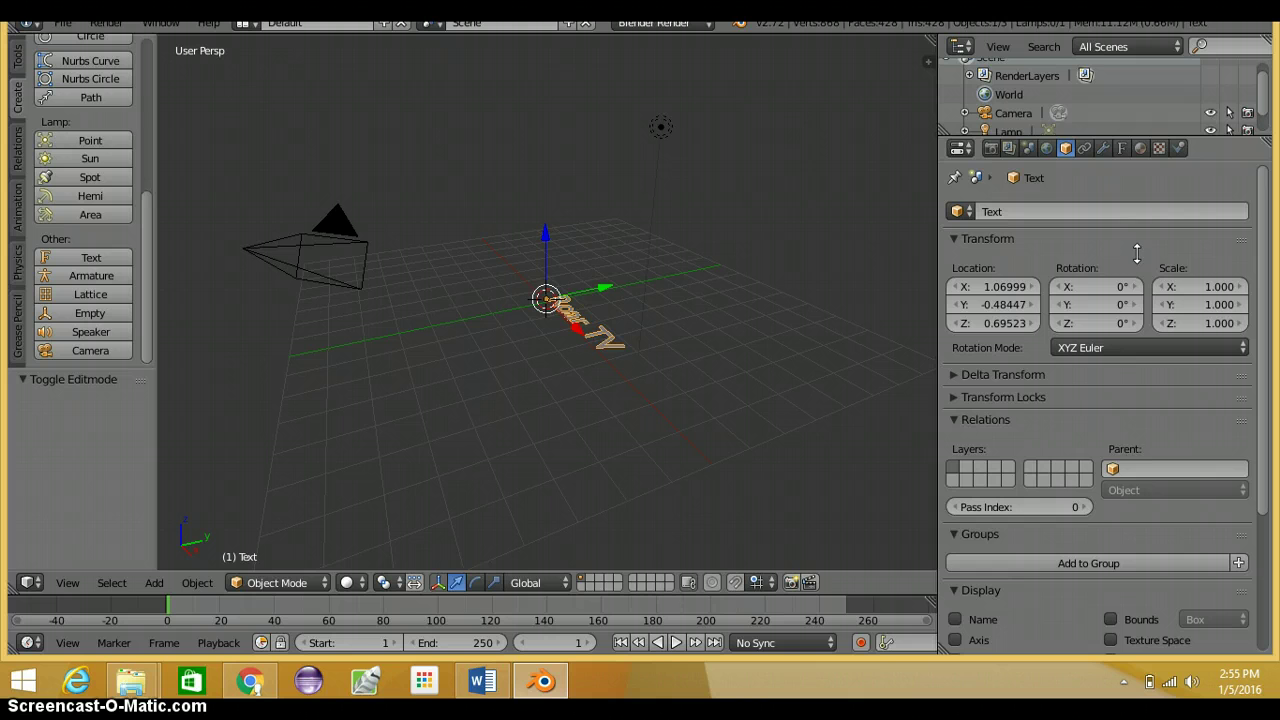
click(991, 148)
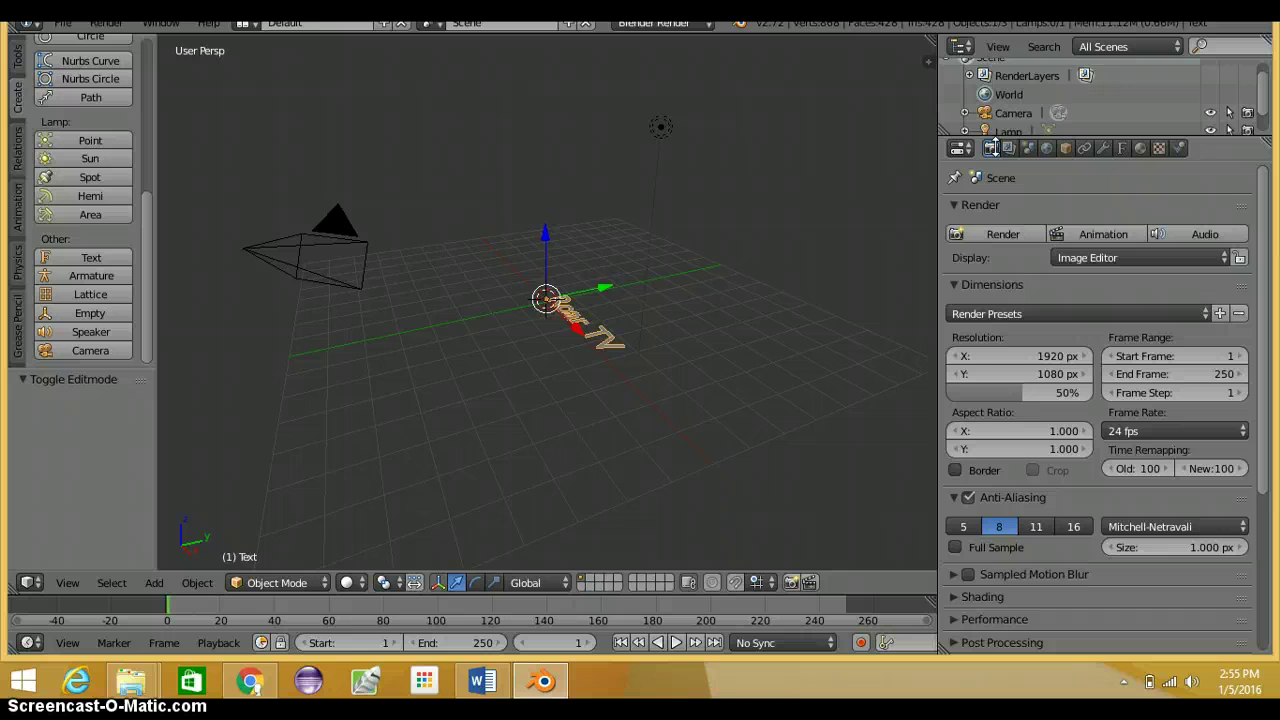
click(1009, 148)
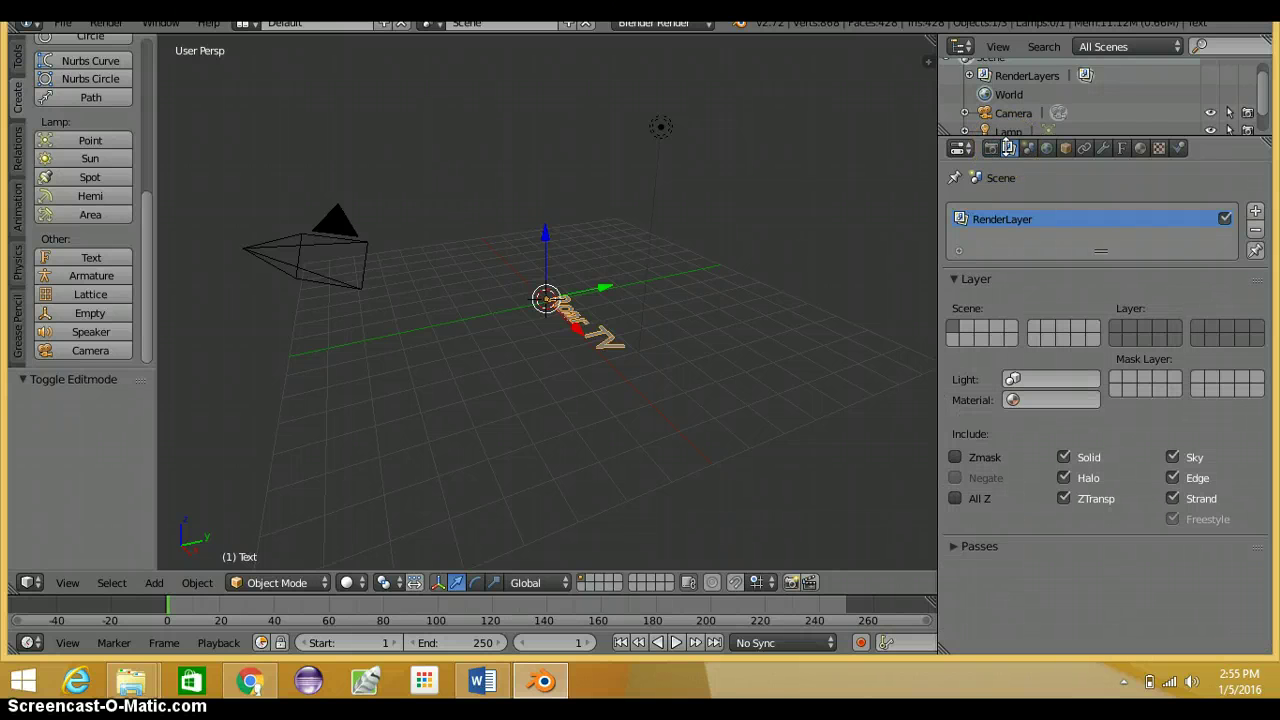
click(1027, 148)
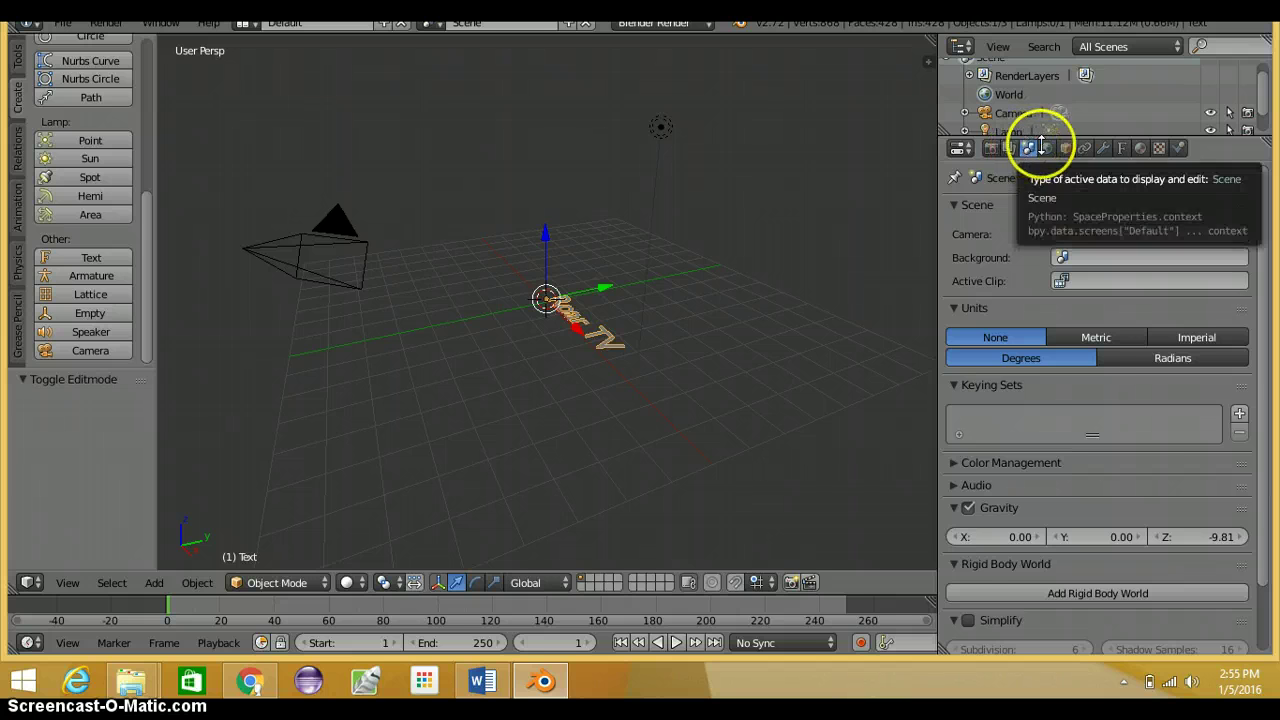
click(1045, 147)
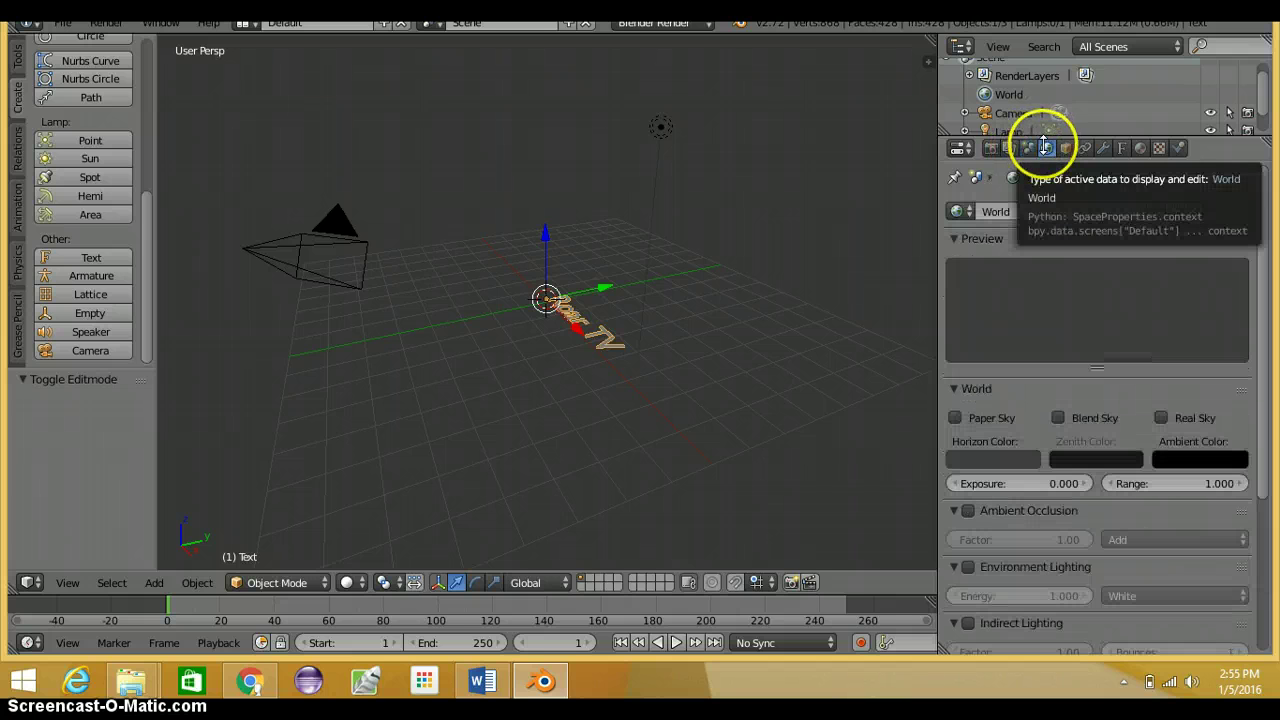
click(1122, 148)
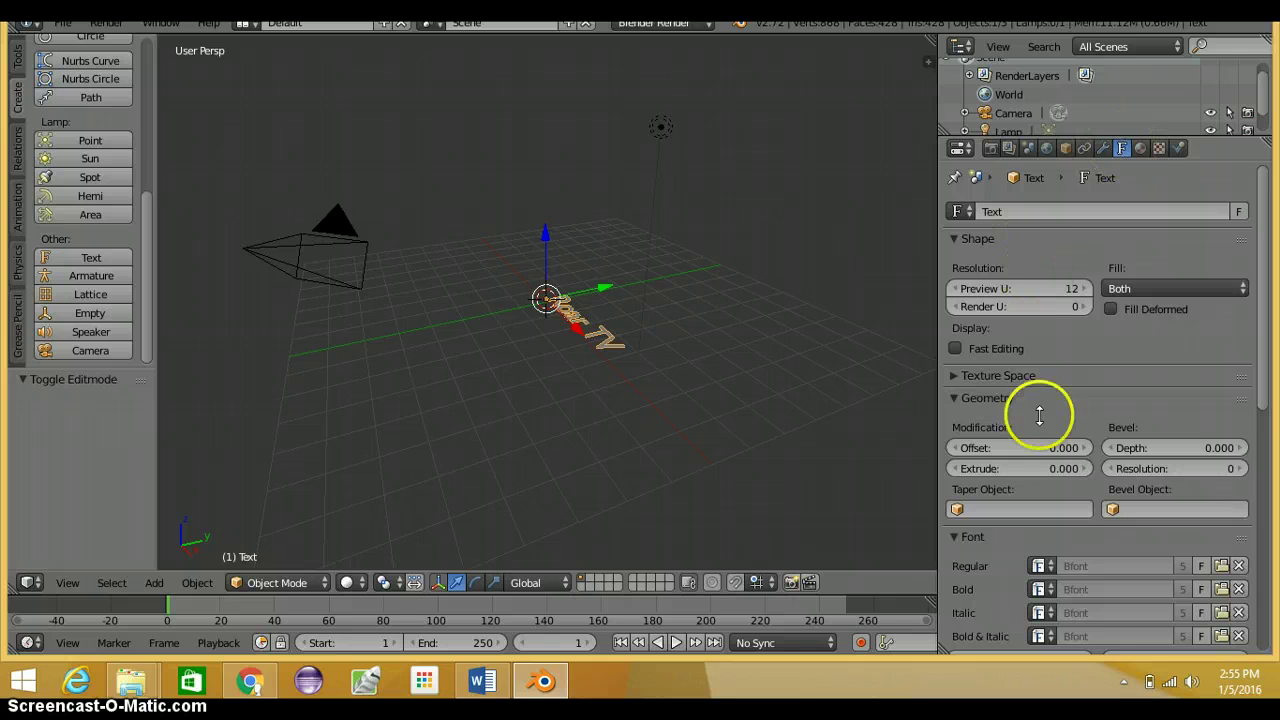
Set the text's Extrude depth to 0.200 in the Object Data Geometry panel
drag(1086, 468, 1086, 468)
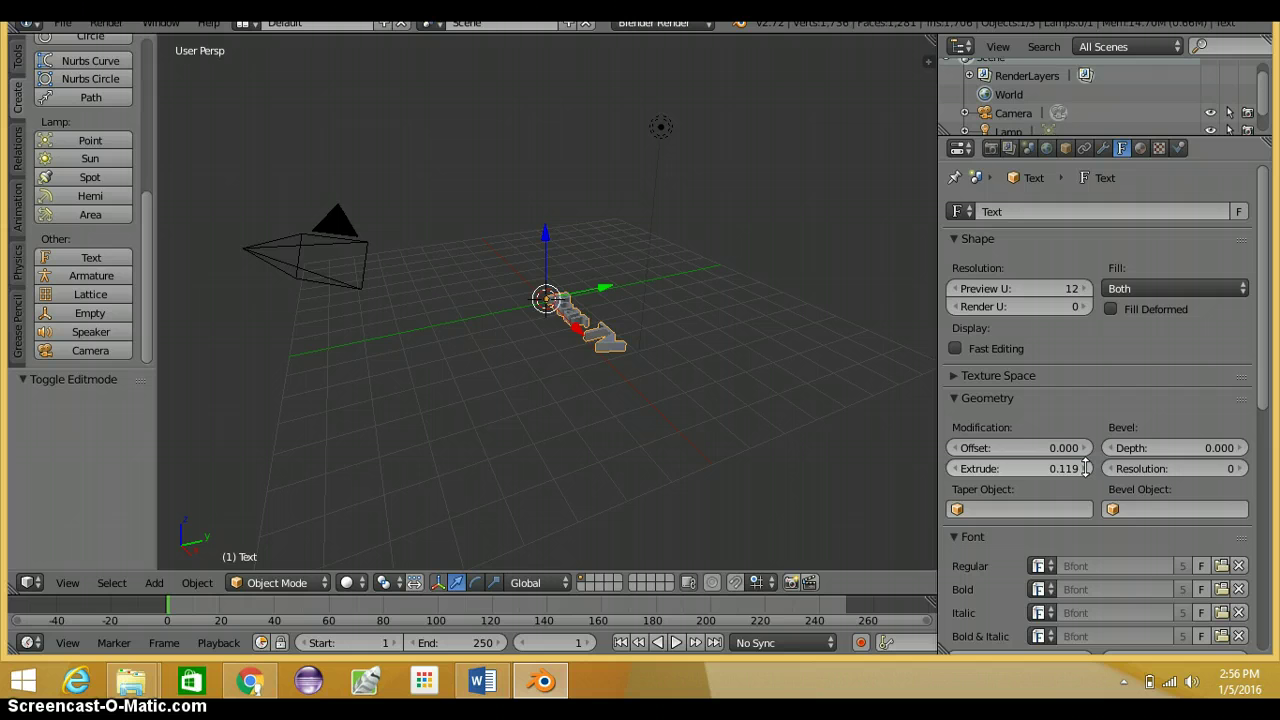
drag(1086, 468, 1086, 468)
click(1086, 468)
click(1086, 468)
click(1086, 468)
click(1086, 468)
click(1086, 468)
click(1086, 468)
click(1086, 468)
click(1086, 468)
Scale the Roar TV text by -2.483 on all axes via Object > Transform > Scale
click(197, 582)
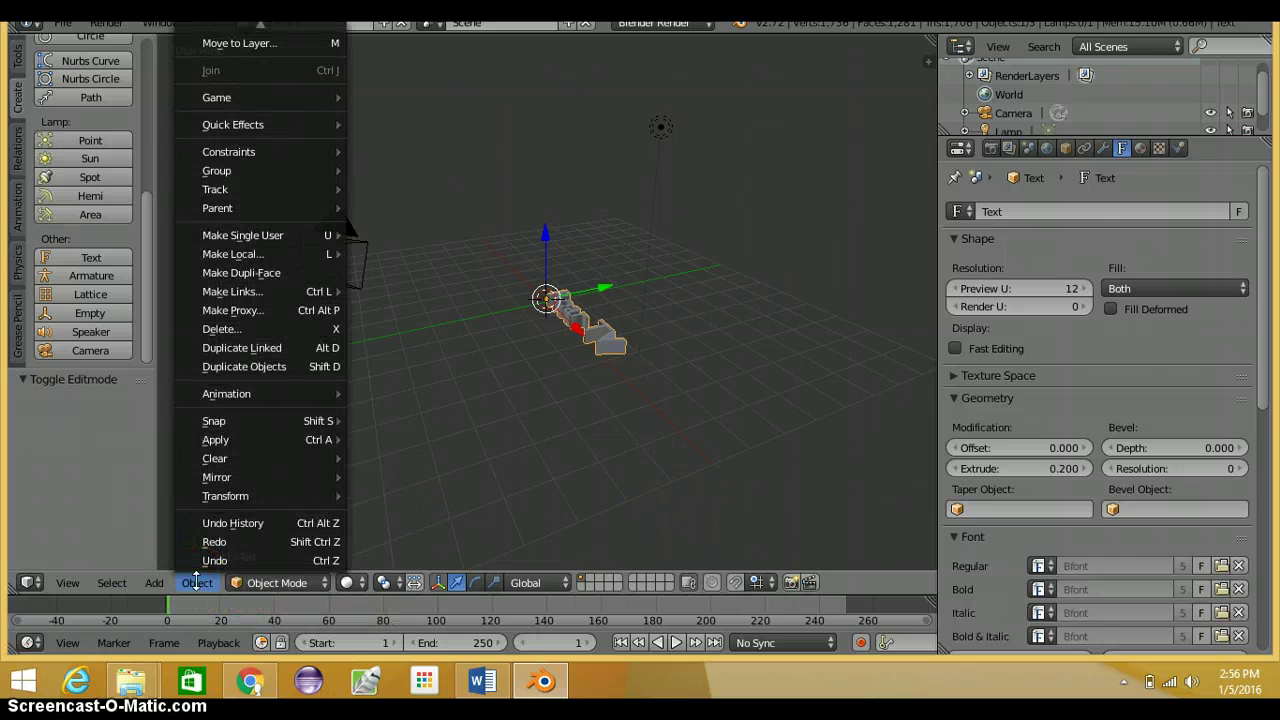
mouse_move(248, 92)
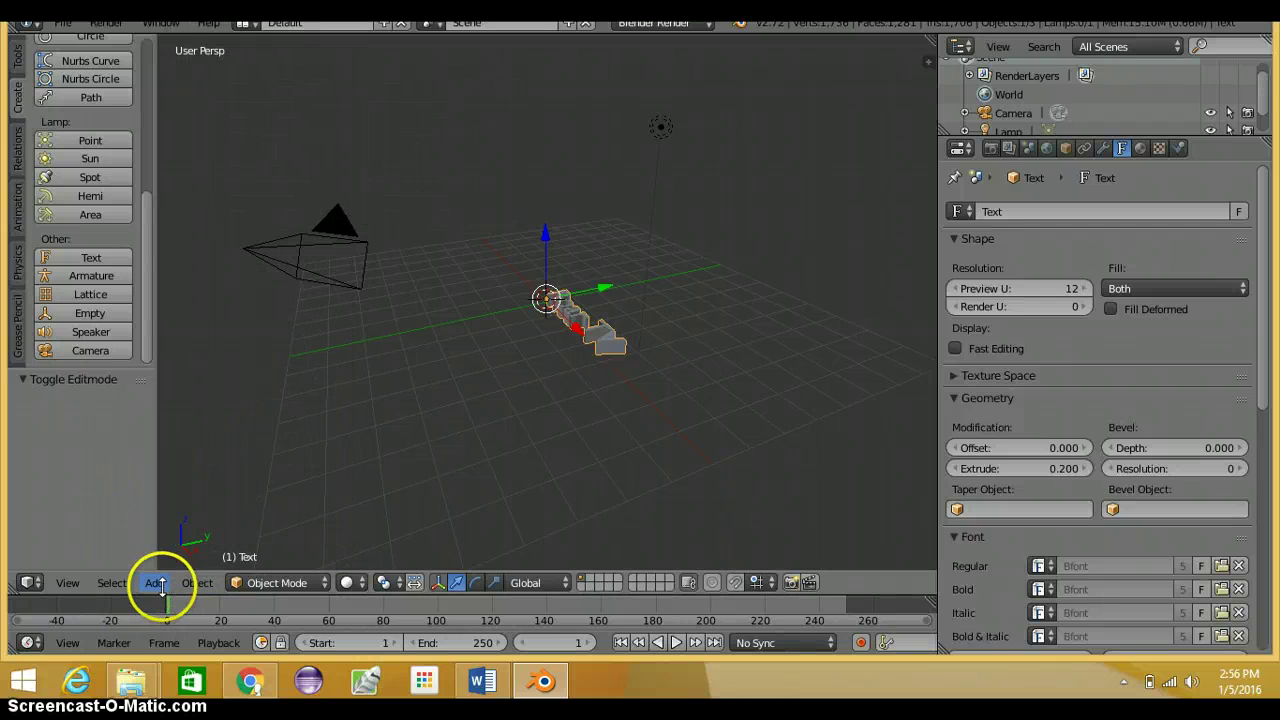
click(265, 583)
click(198, 582)
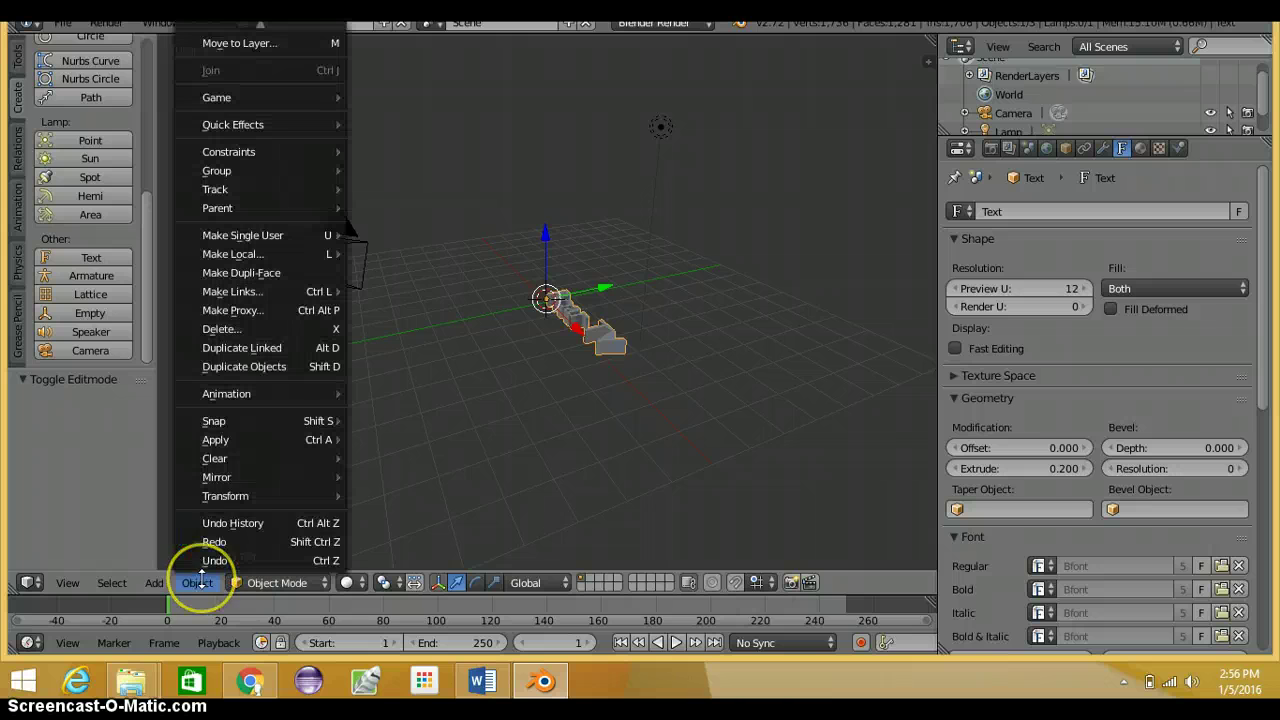
mouse_move(240, 494)
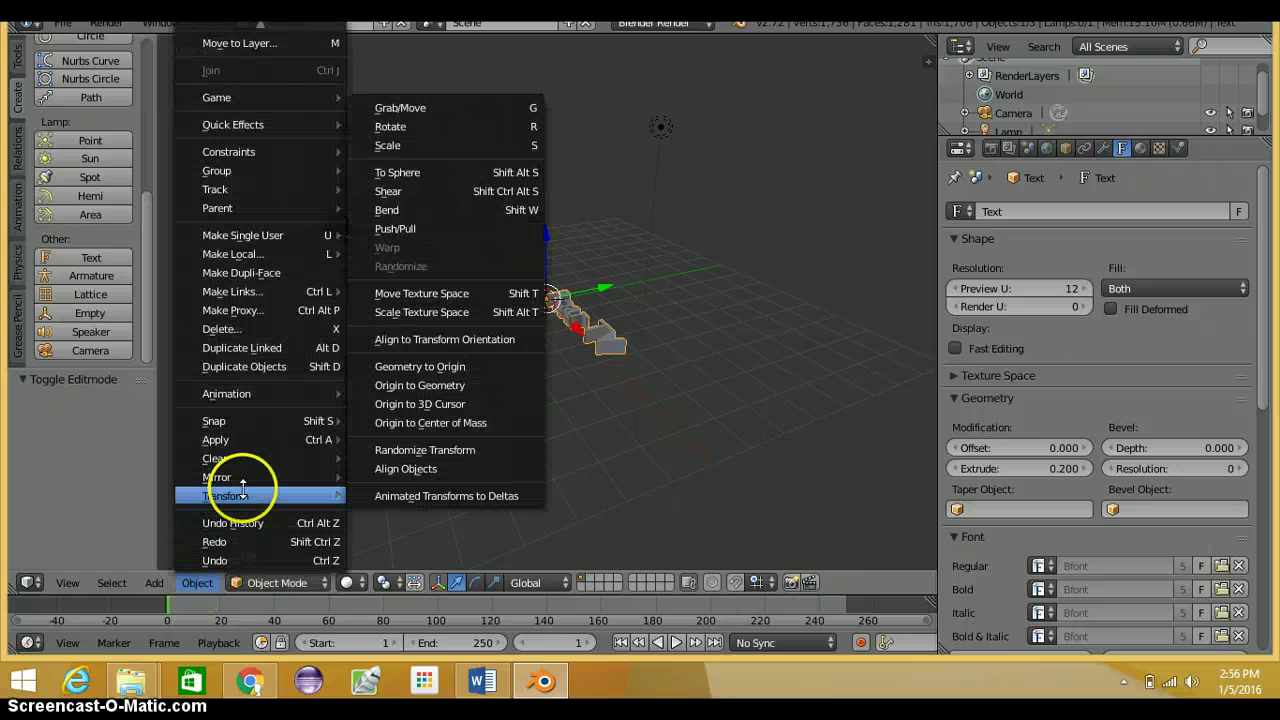
click(440, 145)
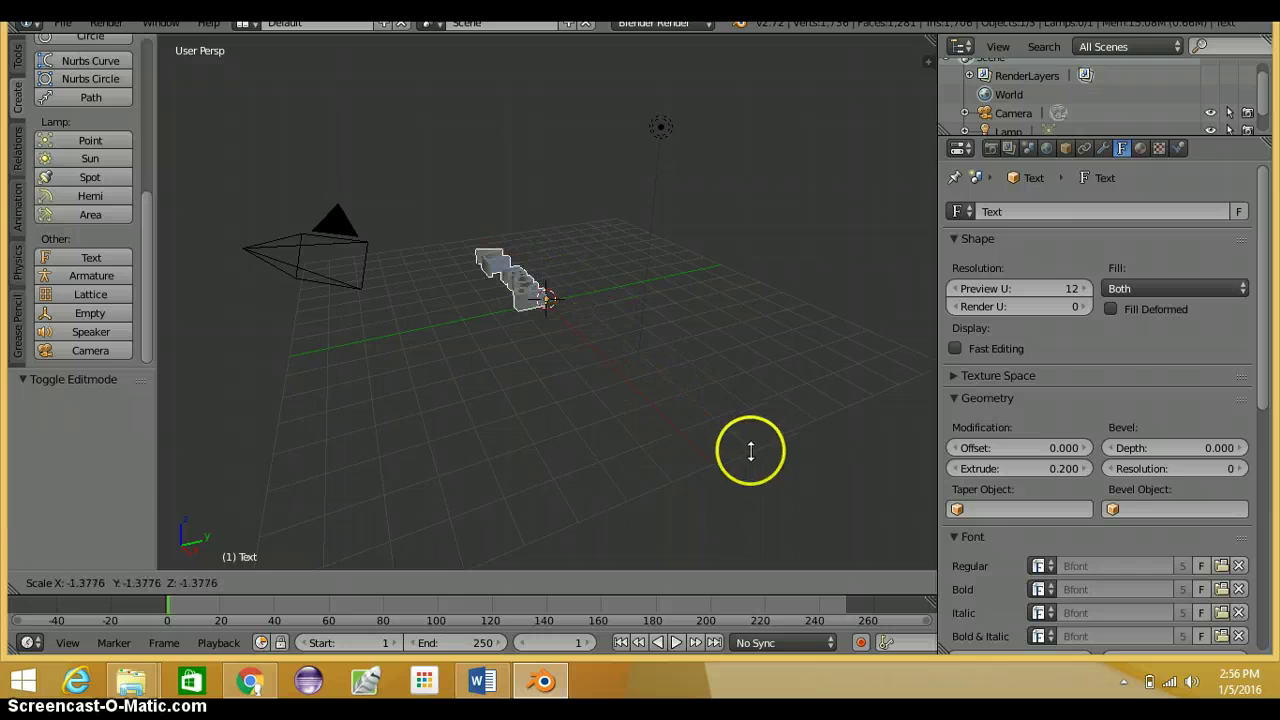
click(171, 527)
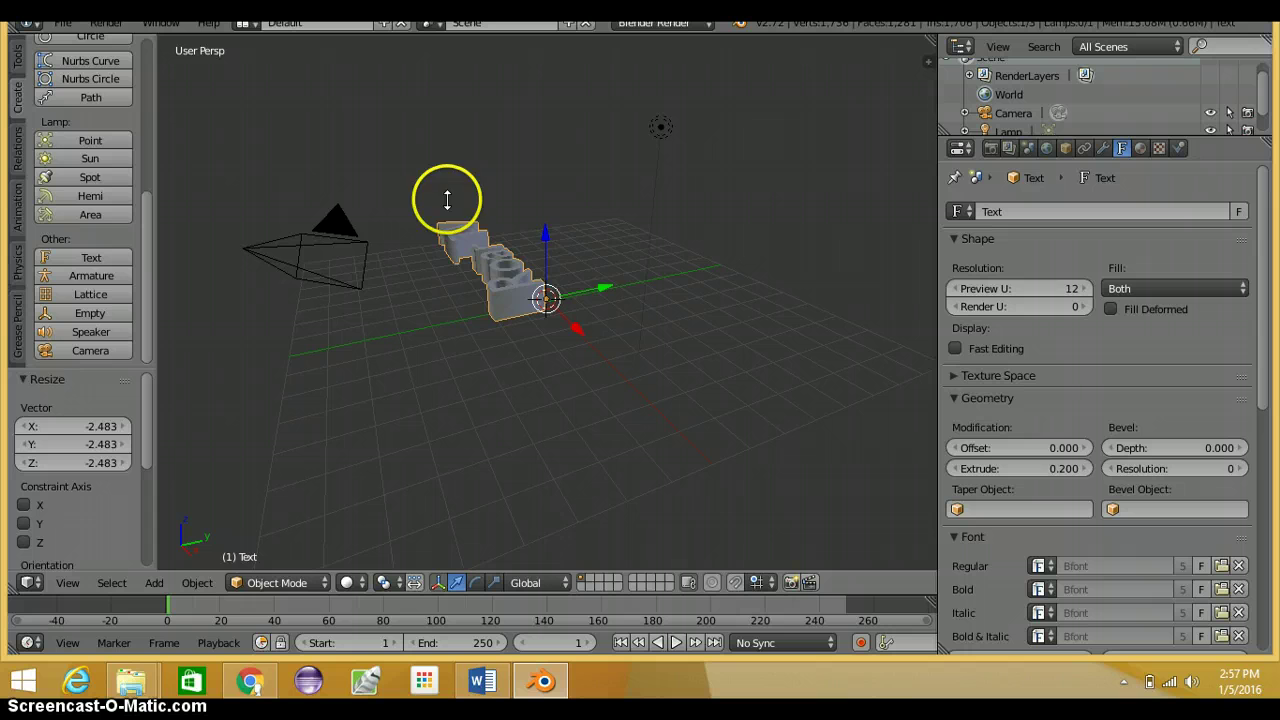
Rotate the Roar TV text via Object > Transform > Rotate, currently at 459.98 degrees
key(g)
click(516, 289)
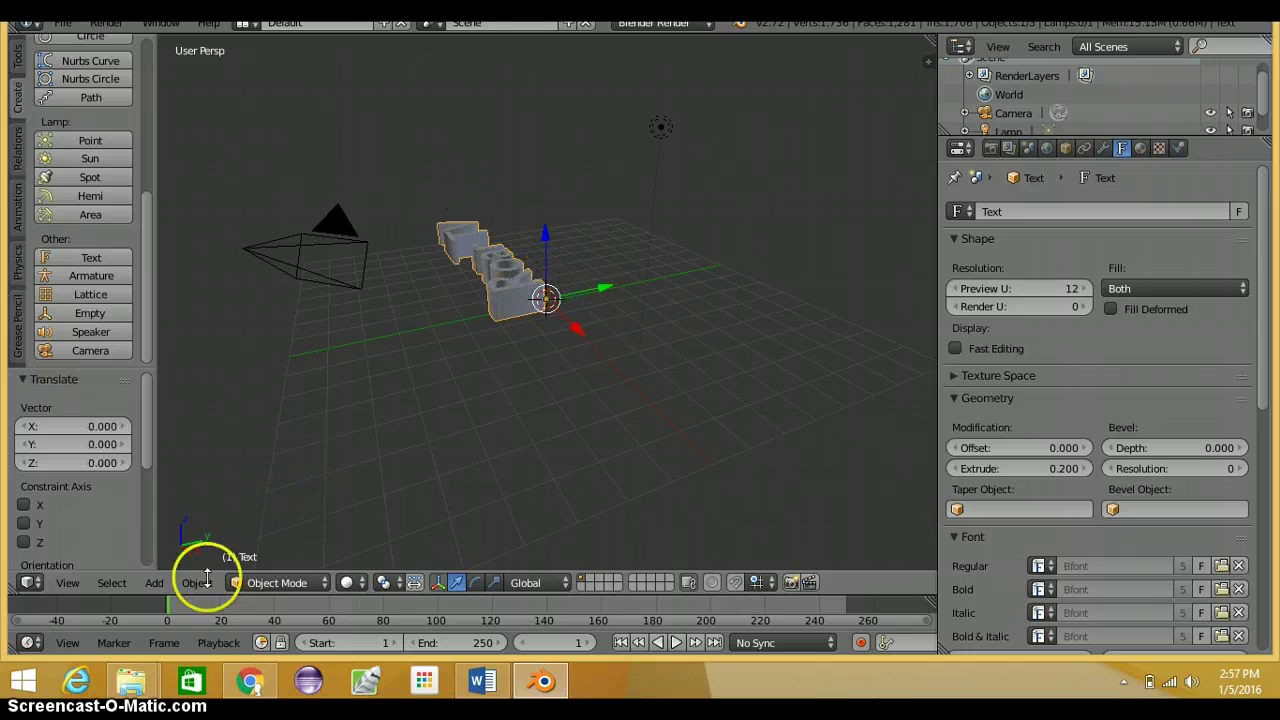
click(198, 582)
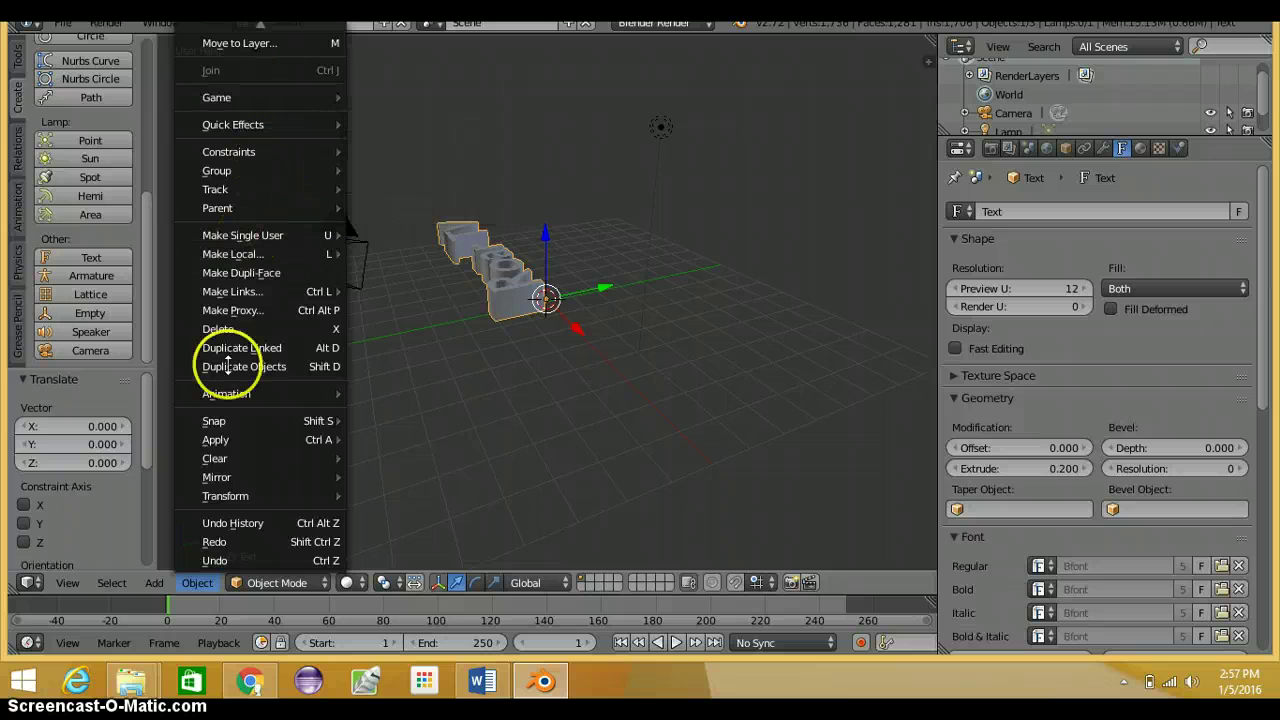
mouse_move(271, 497)
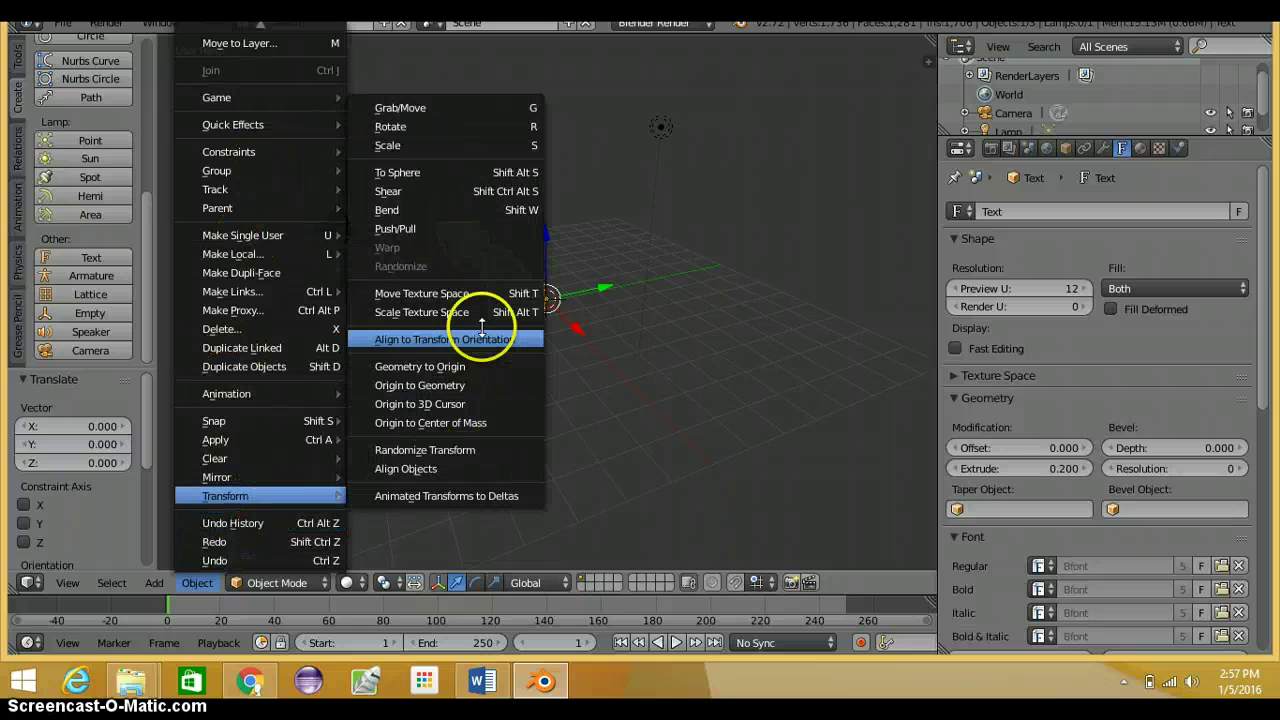
click(441, 126)
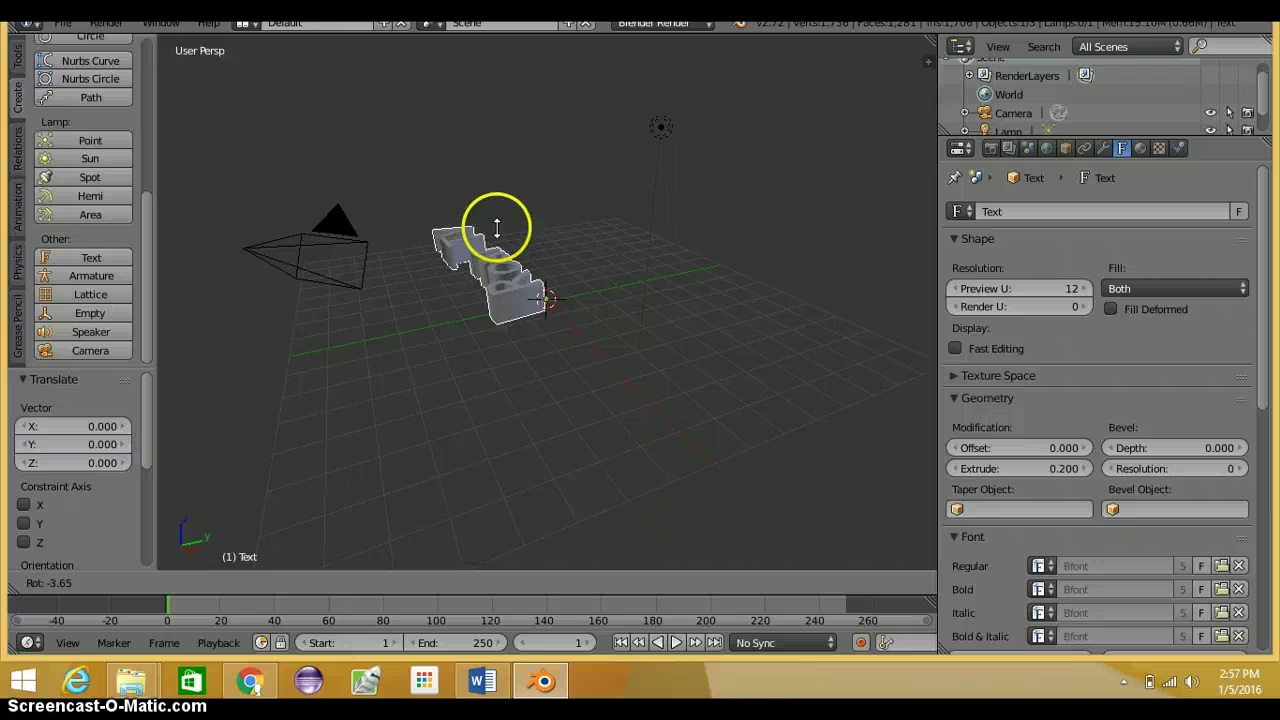
mouse_move(692, 354)
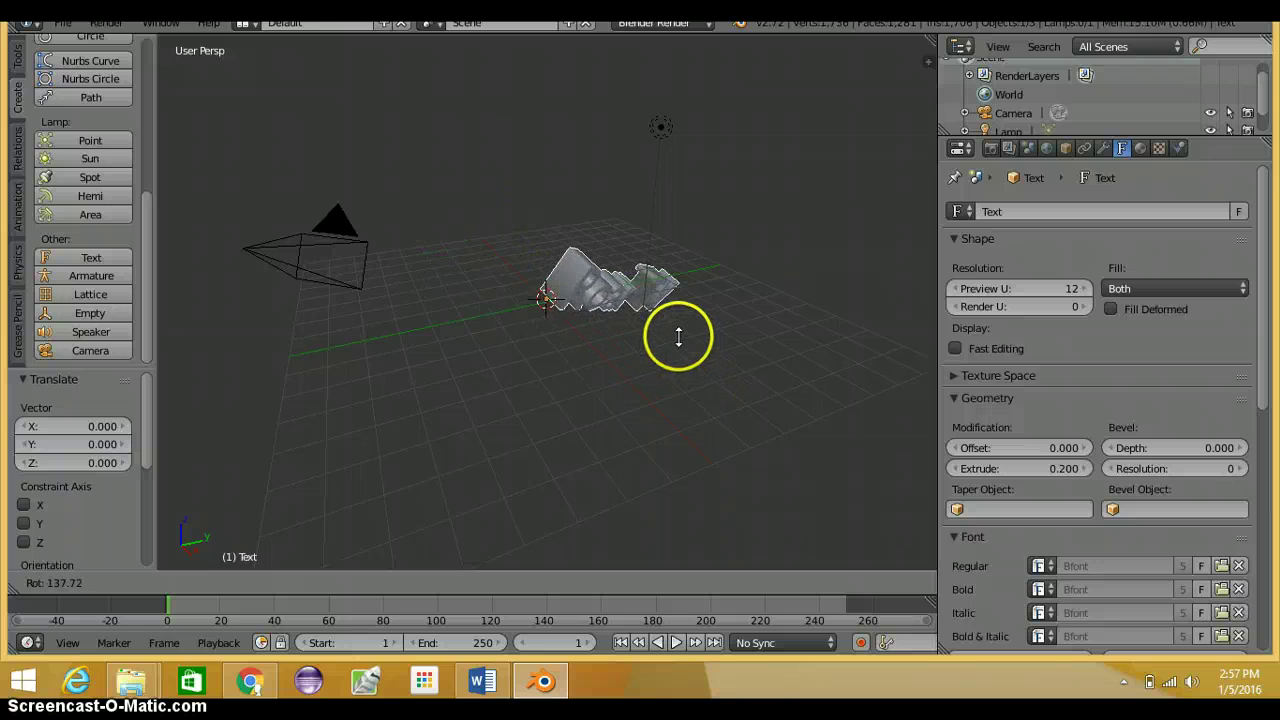
mouse_move(621, 322)
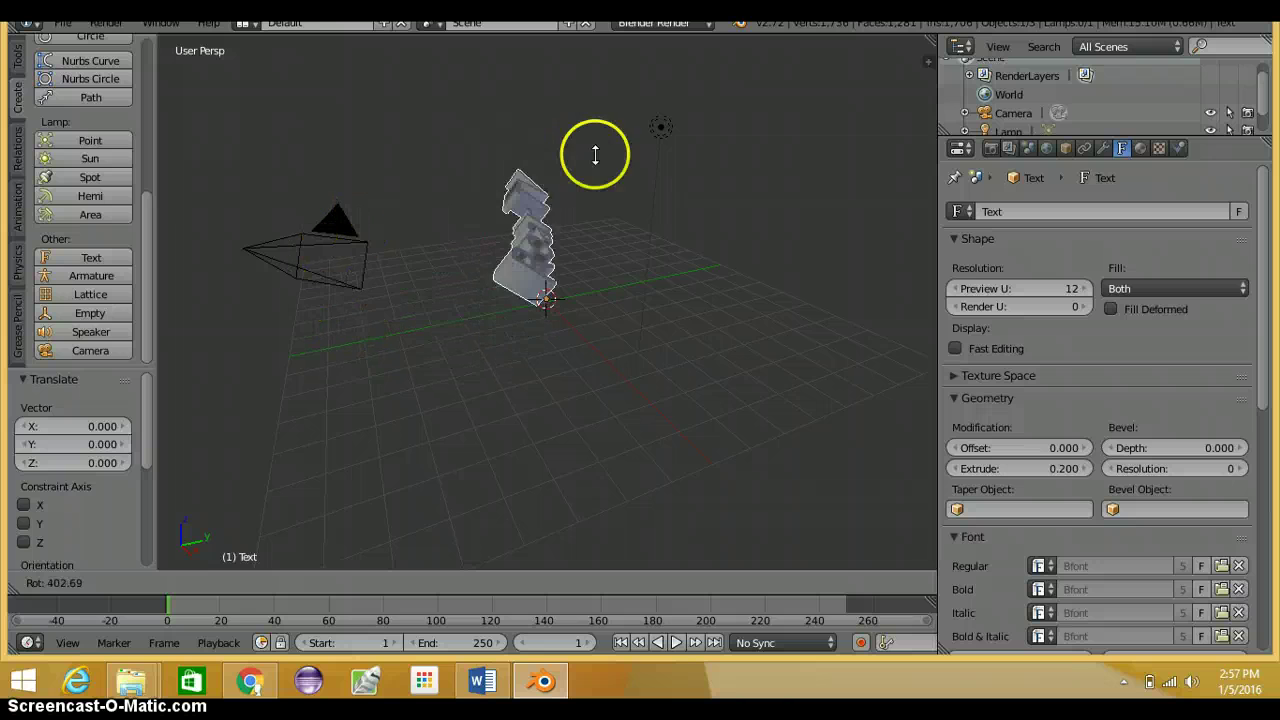
Confirm the rotation and move the text by -0.317, -0.772, -0.044 near the origin
click(649, 260)
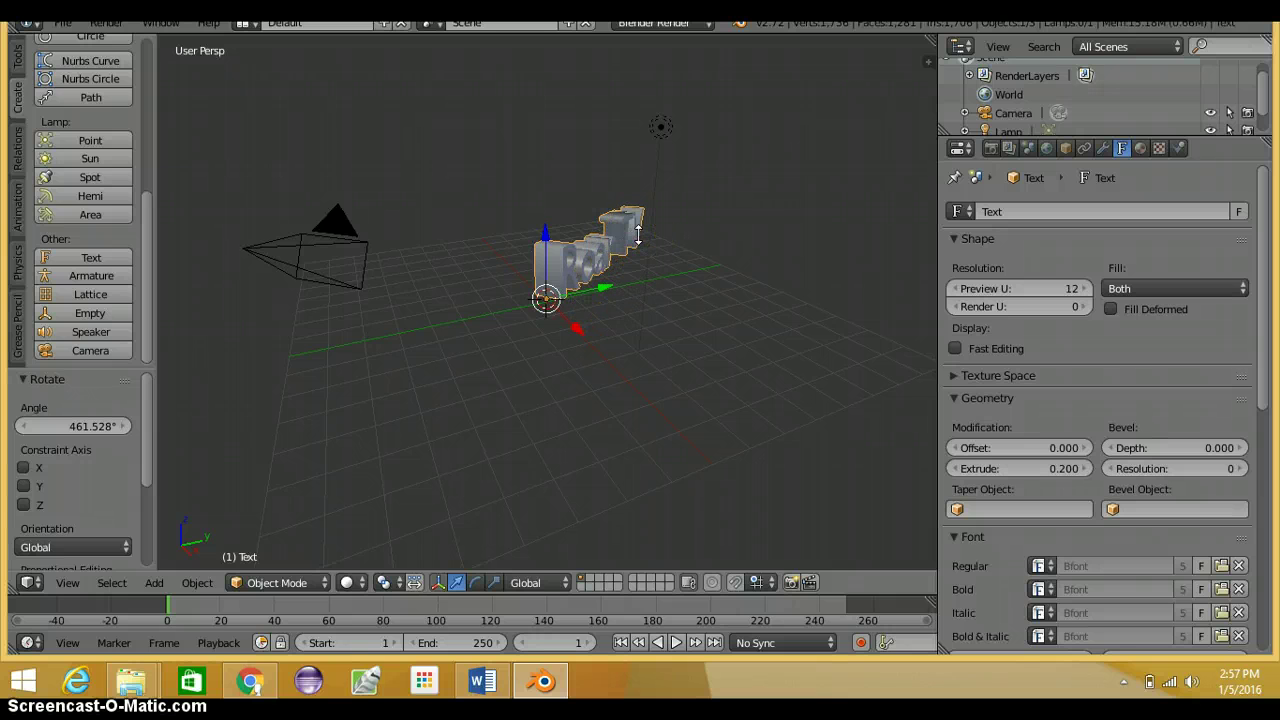
click(579, 328)
click(622, 240)
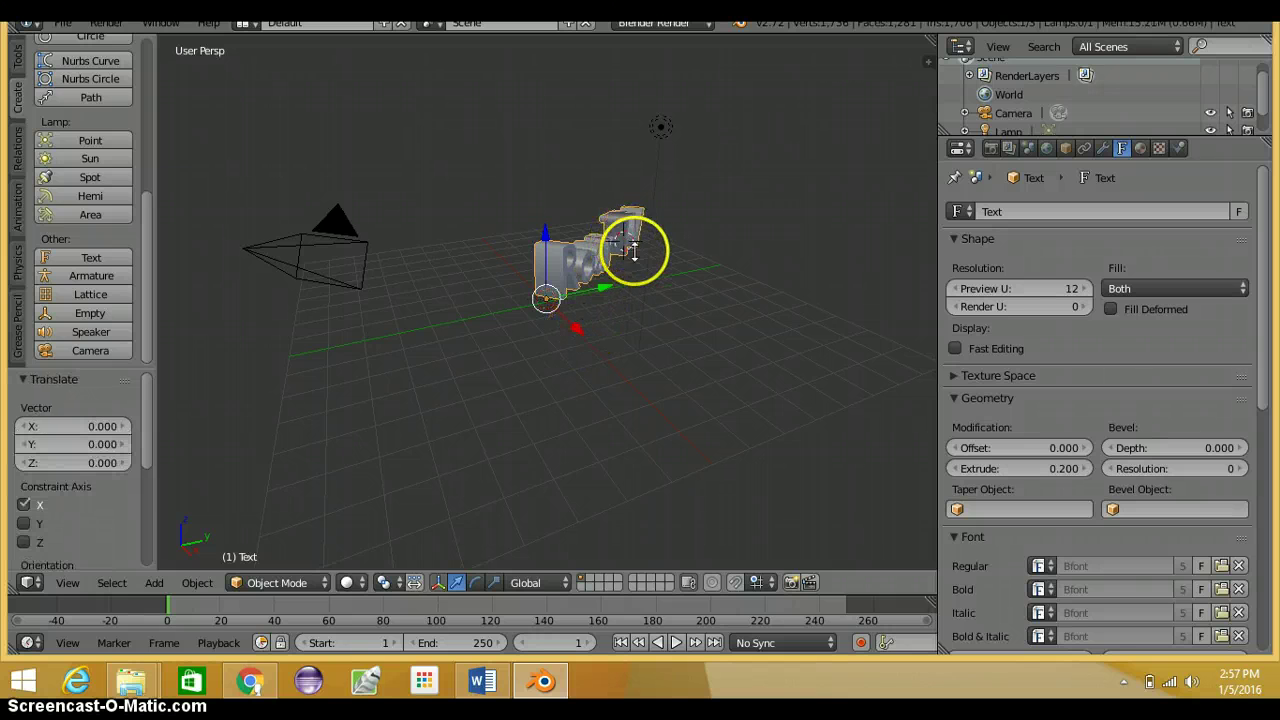
mouse_move(540, 302)
mouse_down()
mouse_move(551, 294)
mouse_move(535, 296)
mouse_up()
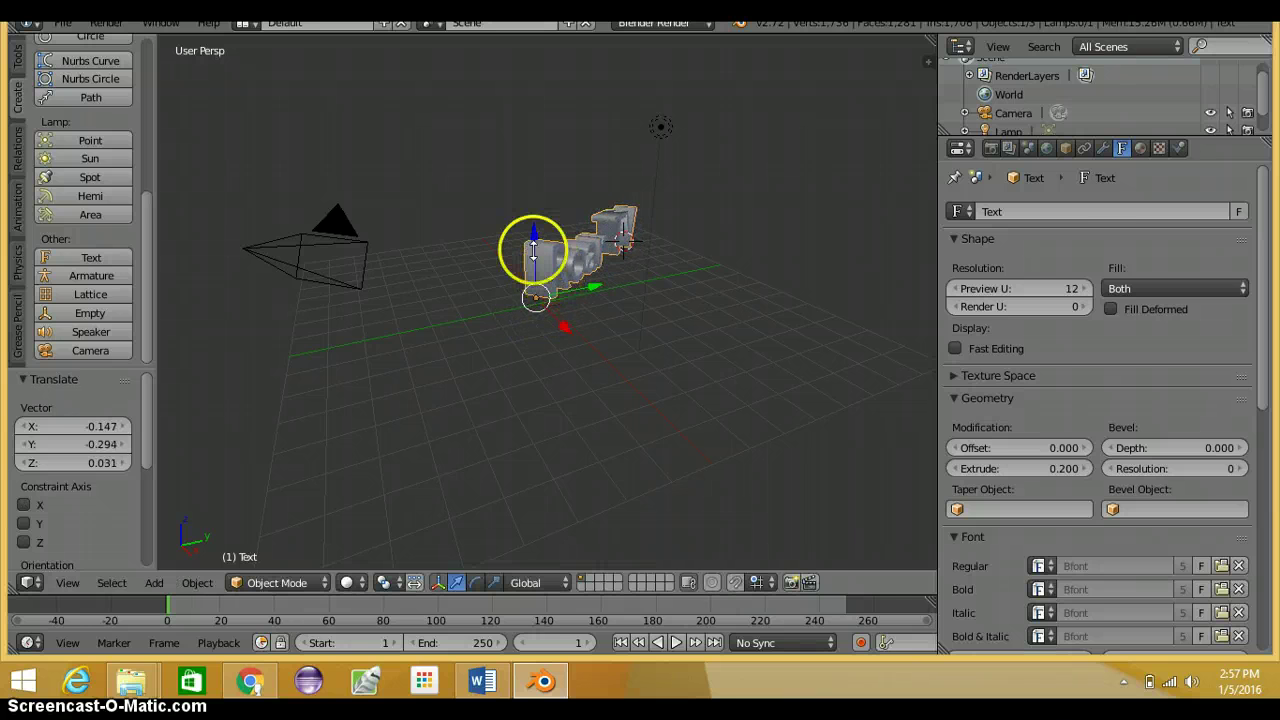
click(530, 238)
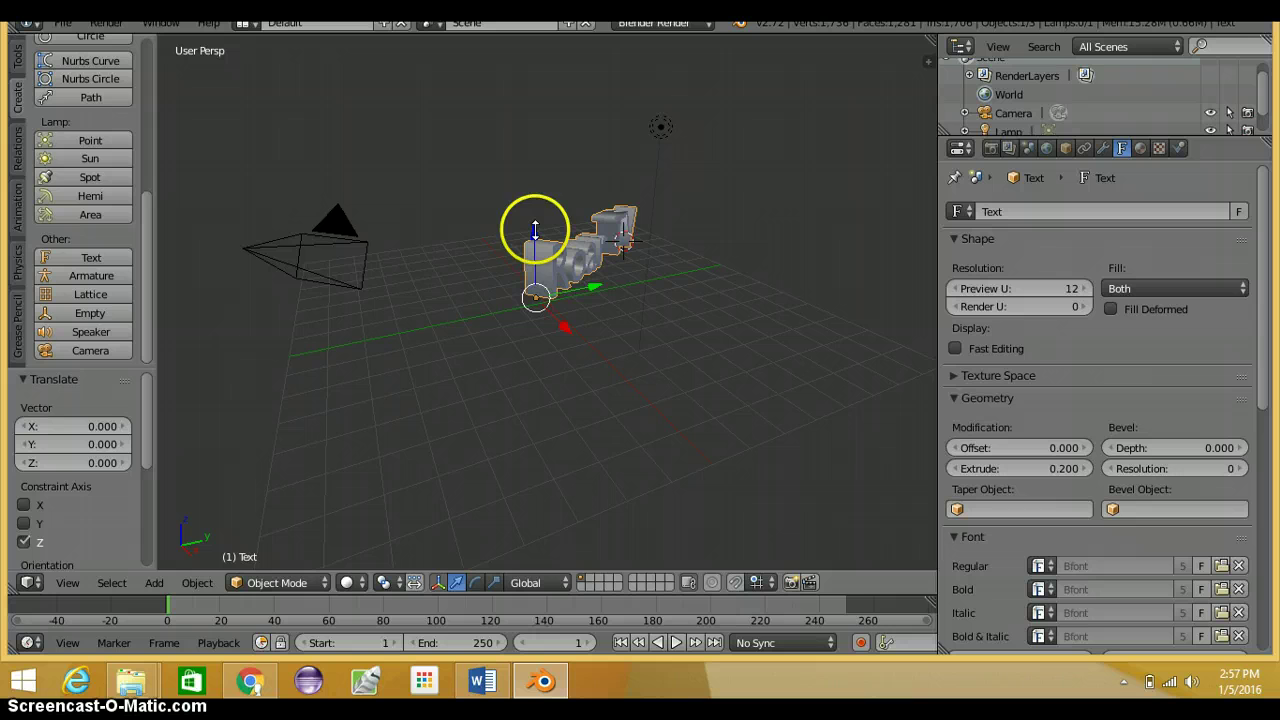
click(549, 257)
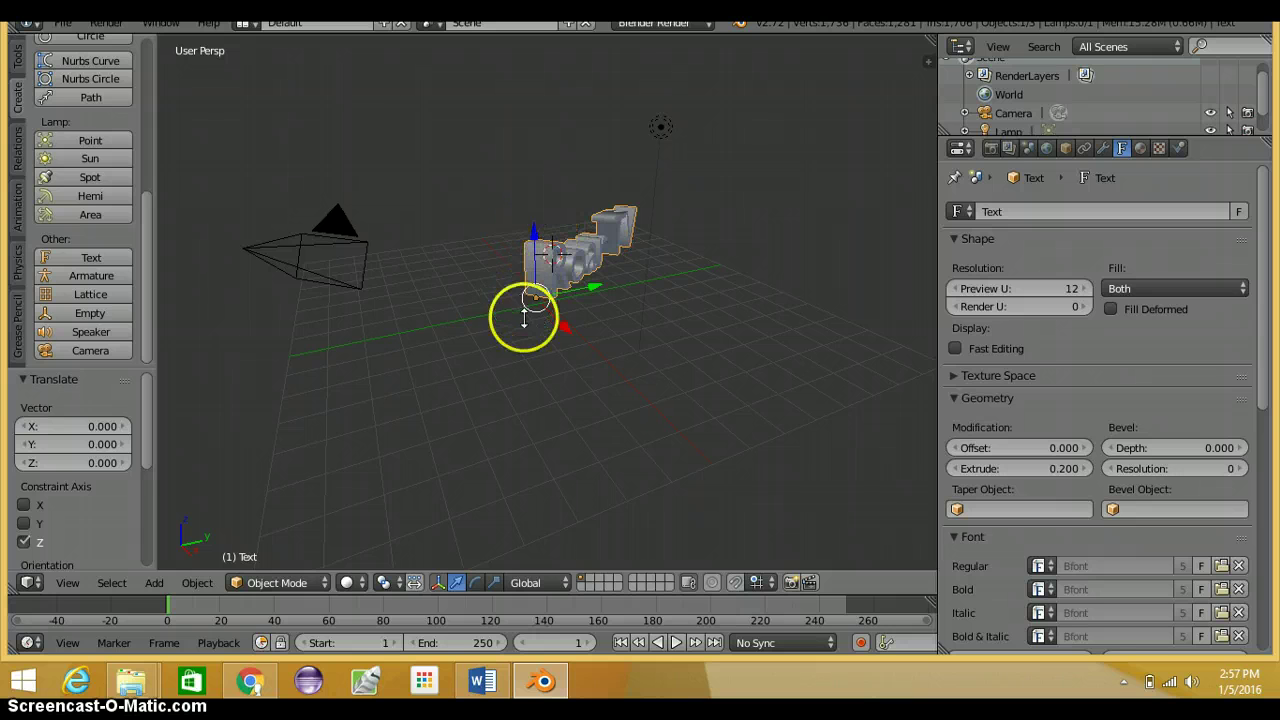
click(534, 293)
drag(532, 265, 522, 293)
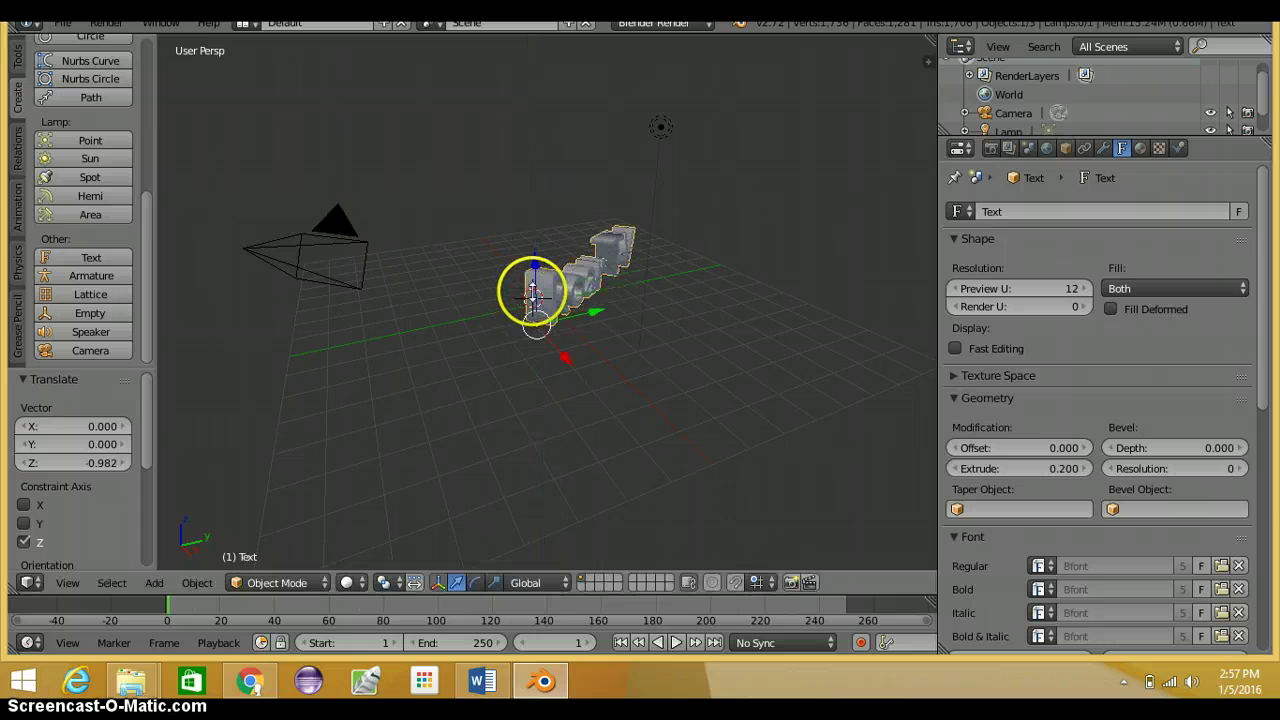
click(560, 353)
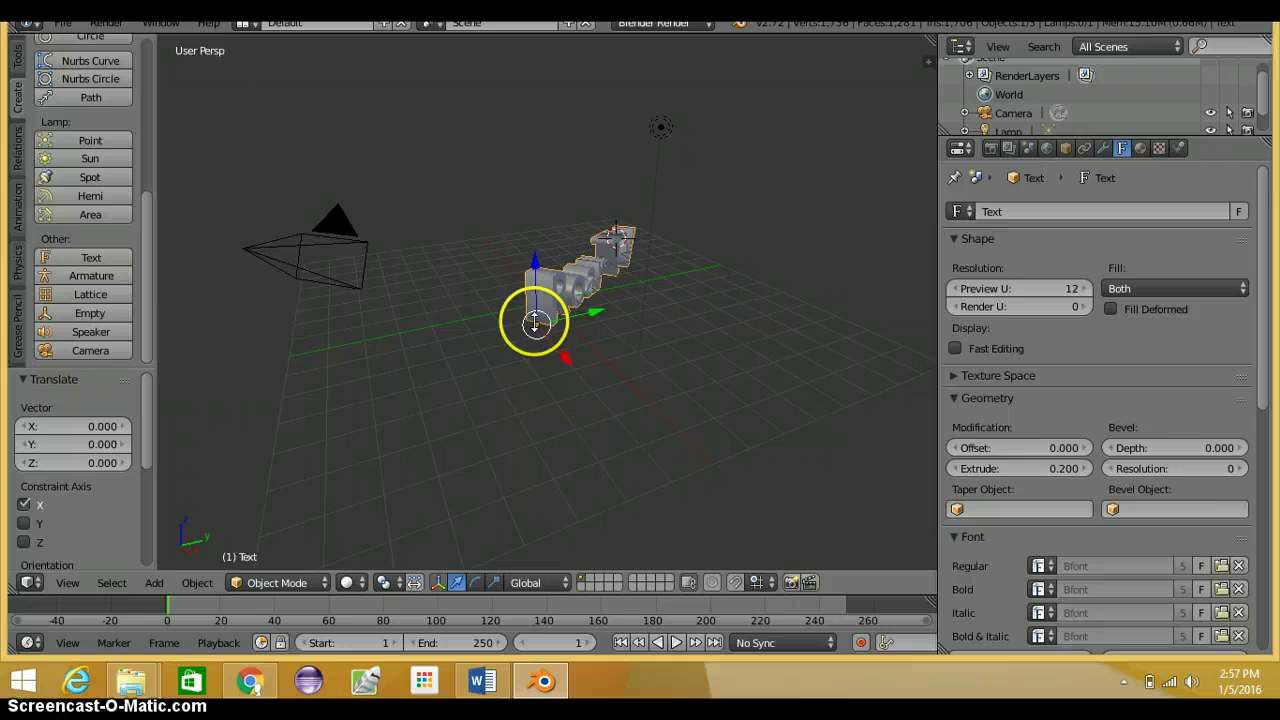
drag(529, 325, 455, 323)
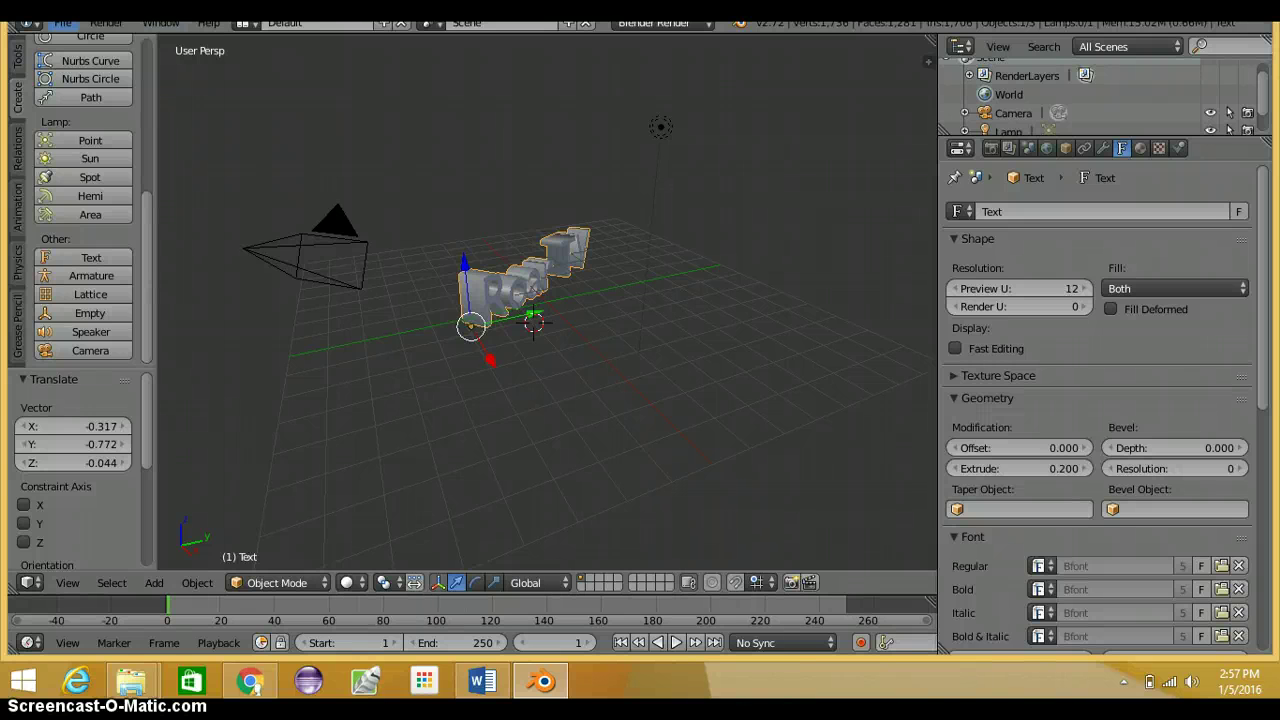
Save As, renaming 'untitled' to RoarTV2, producing RoarTV2.blend in blender 272
click(62, 22)
click(80, 166)
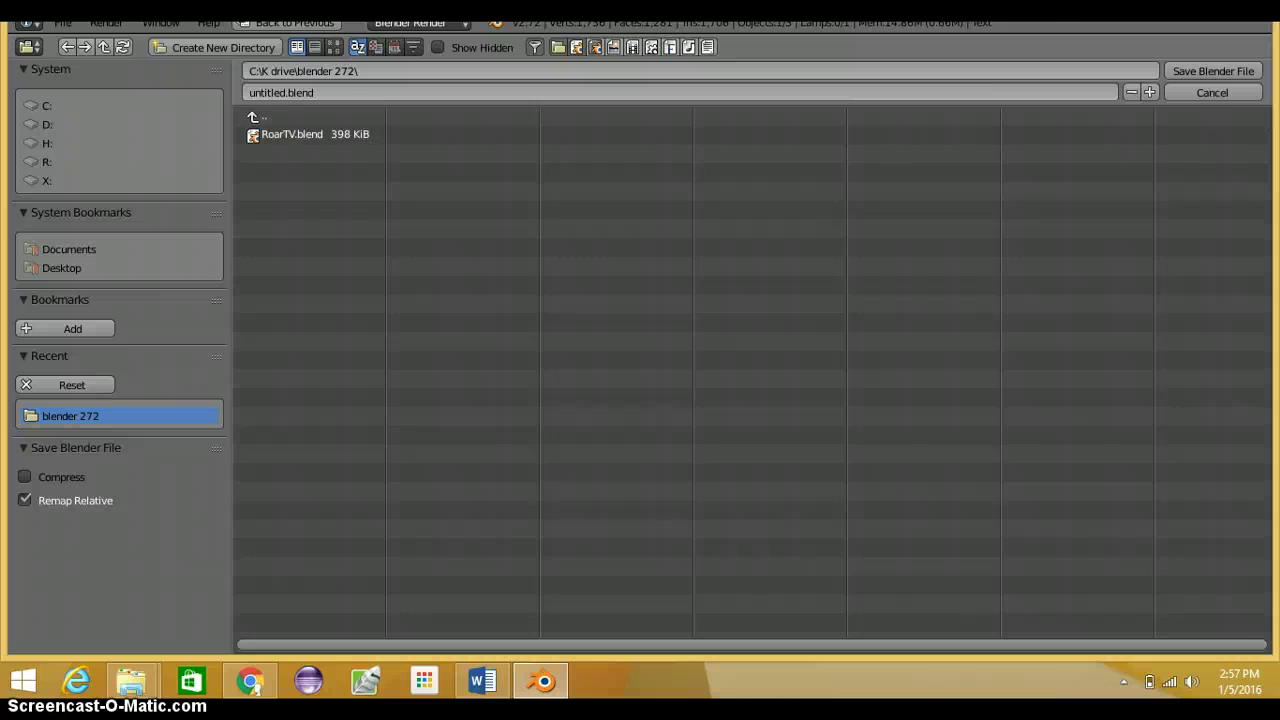
click(283, 92)
click(288, 94)
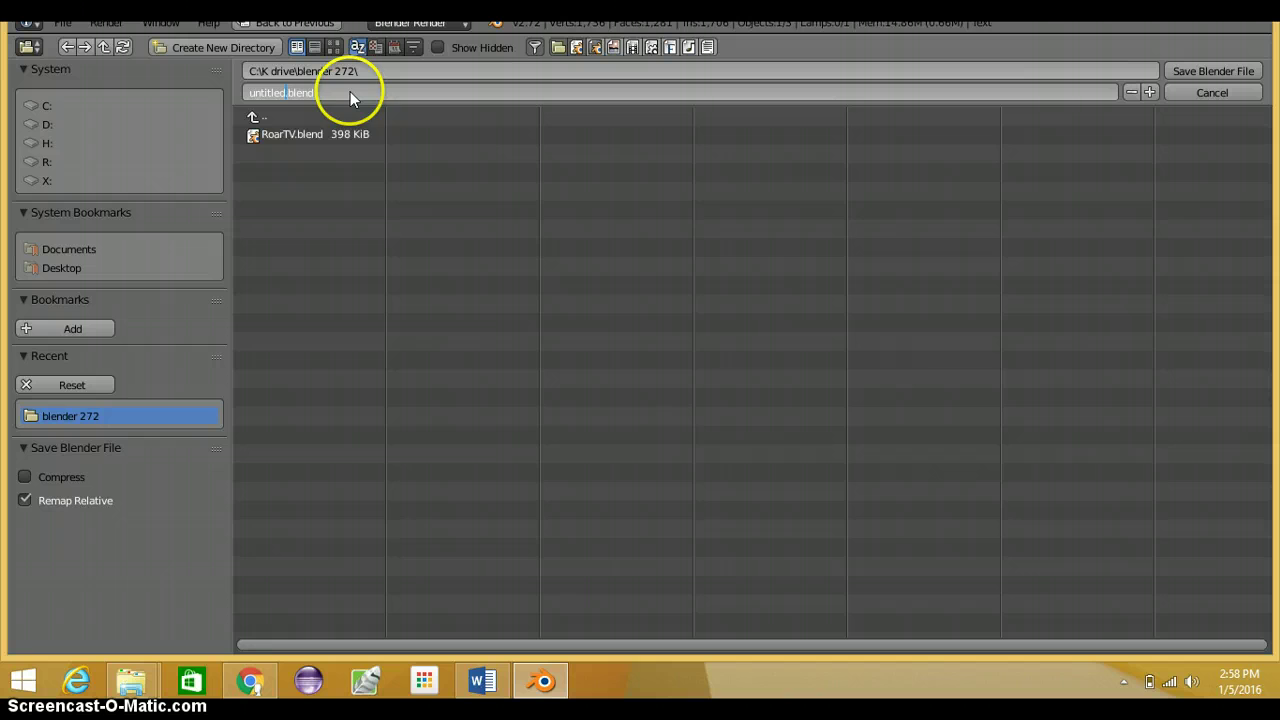
key(BackSpace)
key(BackSpace)
key(BackSpace)
key(BackSpace)
key(BackSpace)
key(BackSpace)
key(BackSpace)
key(BackSpace)
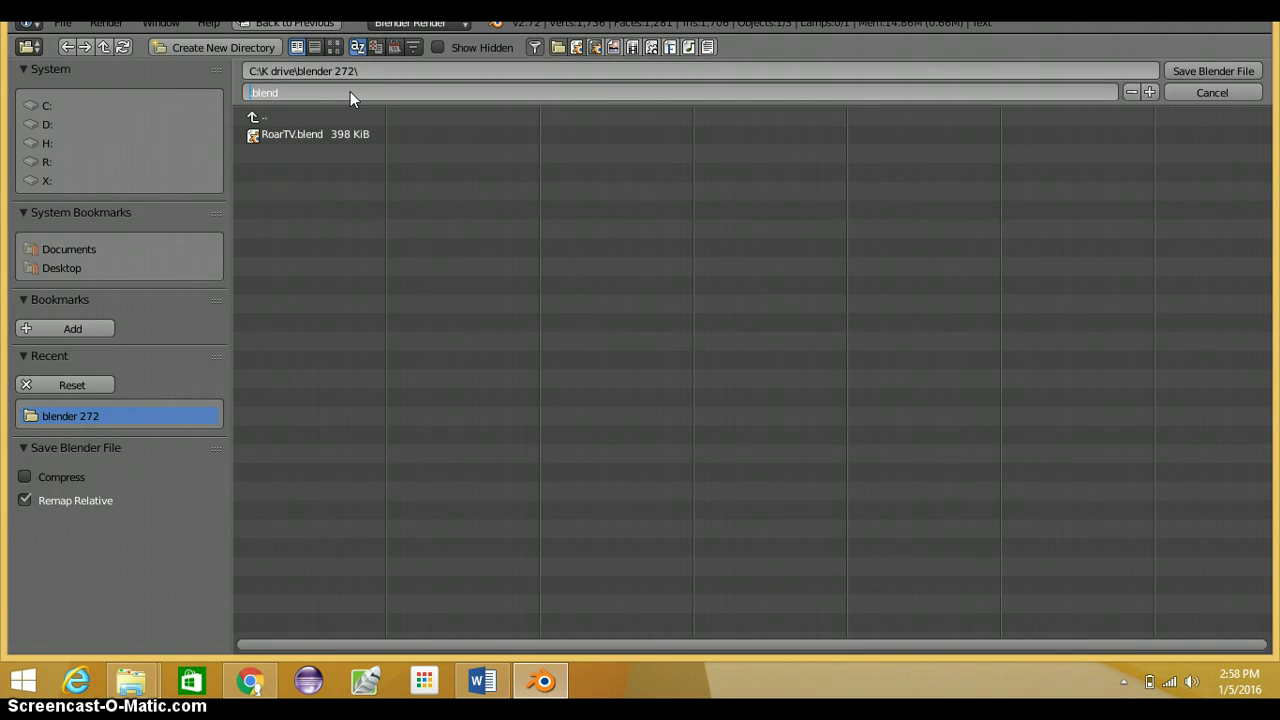
text(RoarTV2)
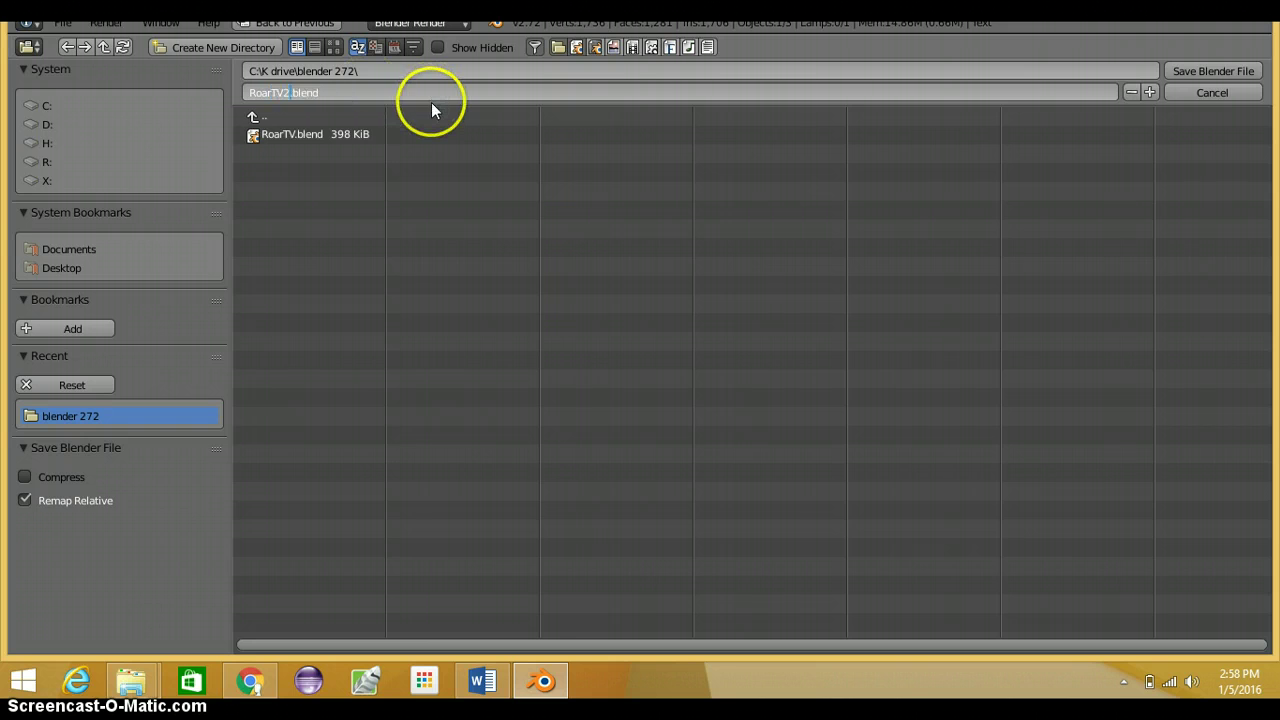
click(1193, 75)
click(1194, 74)
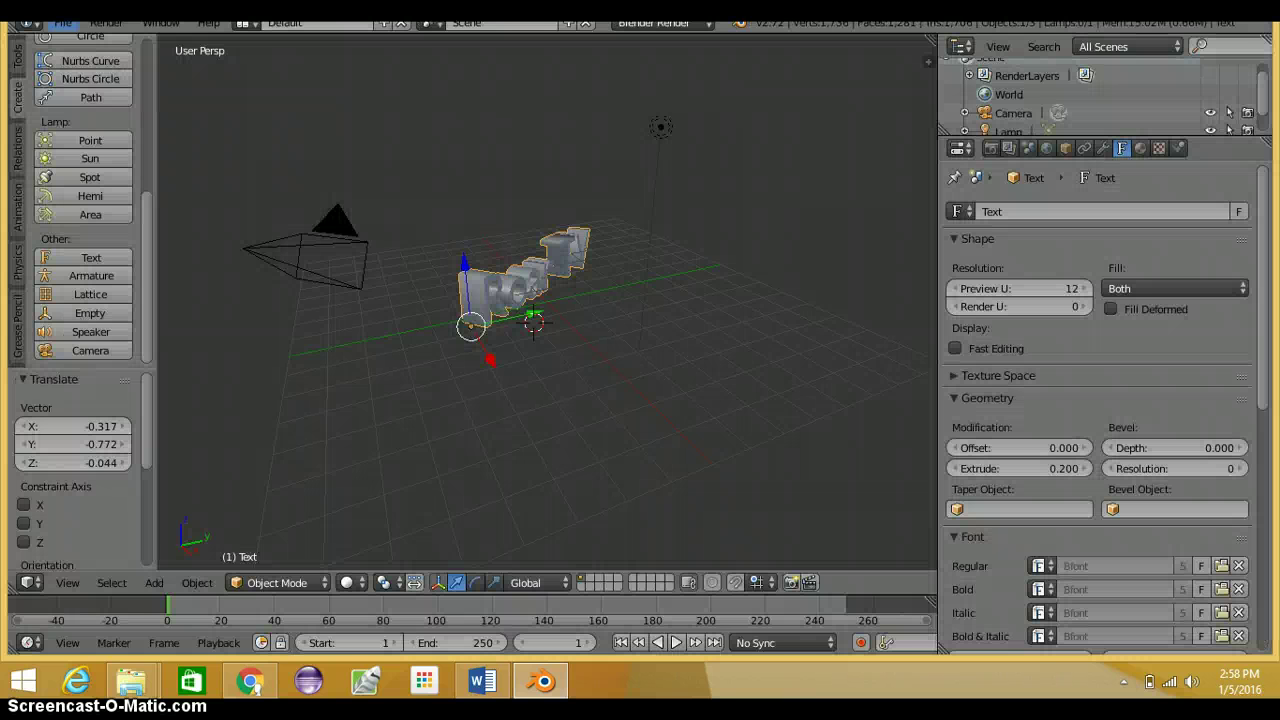
Start a 3D Studio (.3ds) export from the File menu
click(62, 22)
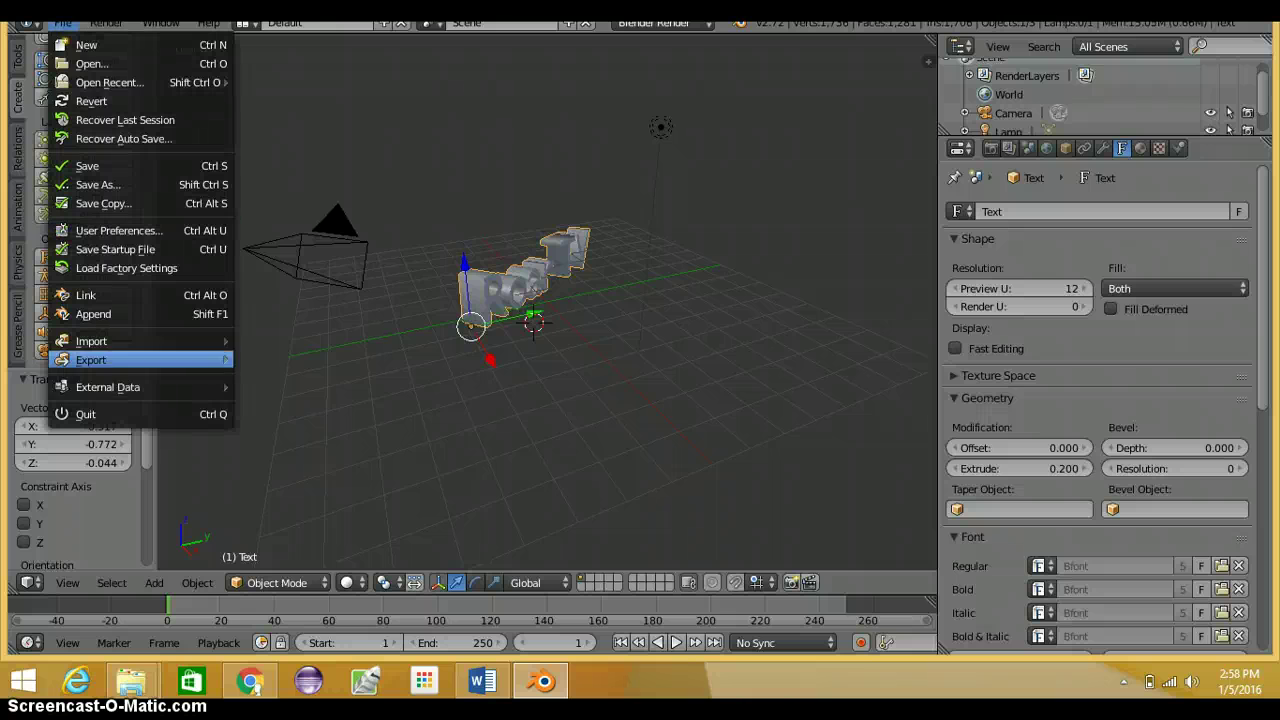
mouse_move(91, 360)
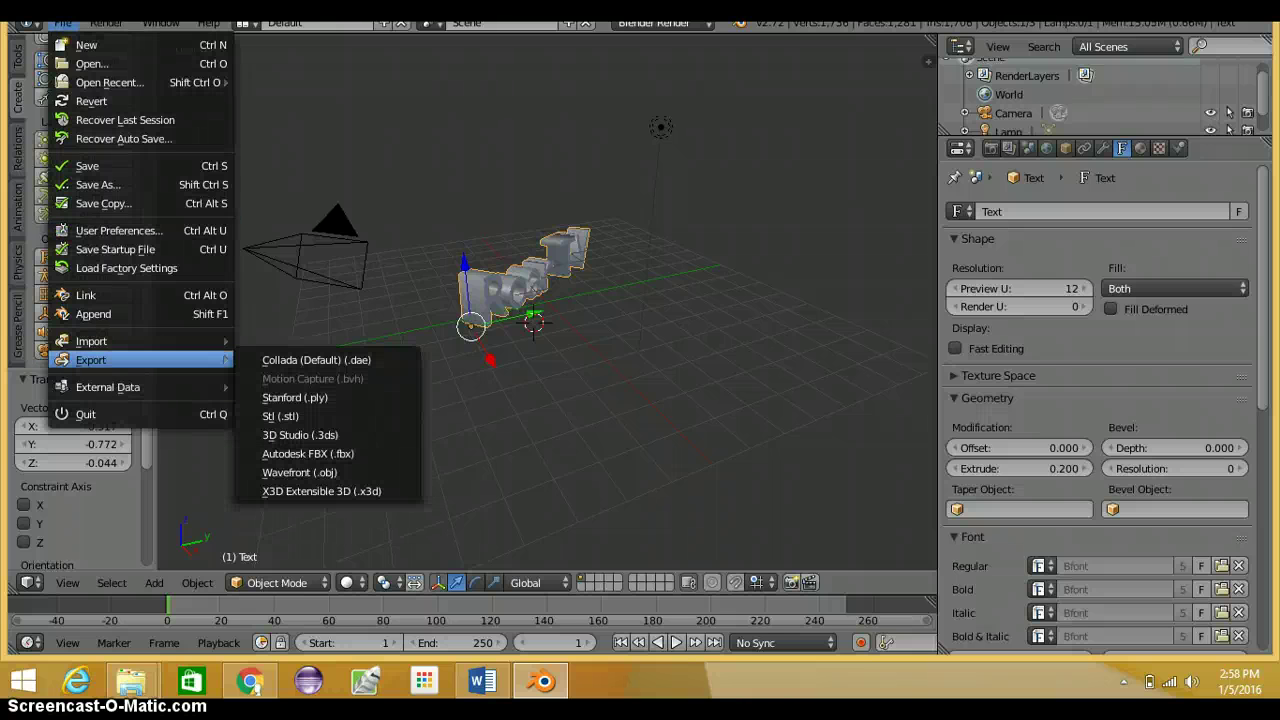
click(358, 440)
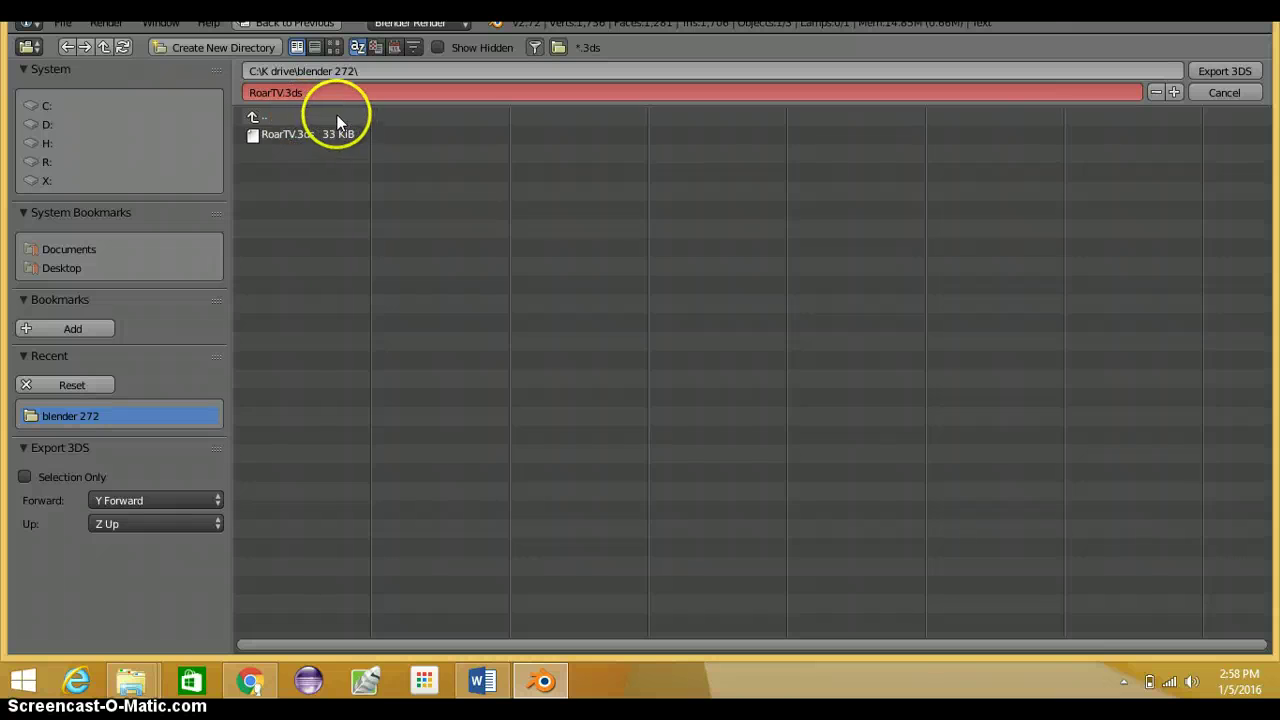
Change the export file name to RoarTV2.3ds in the blender 272 folder
click(281, 91)
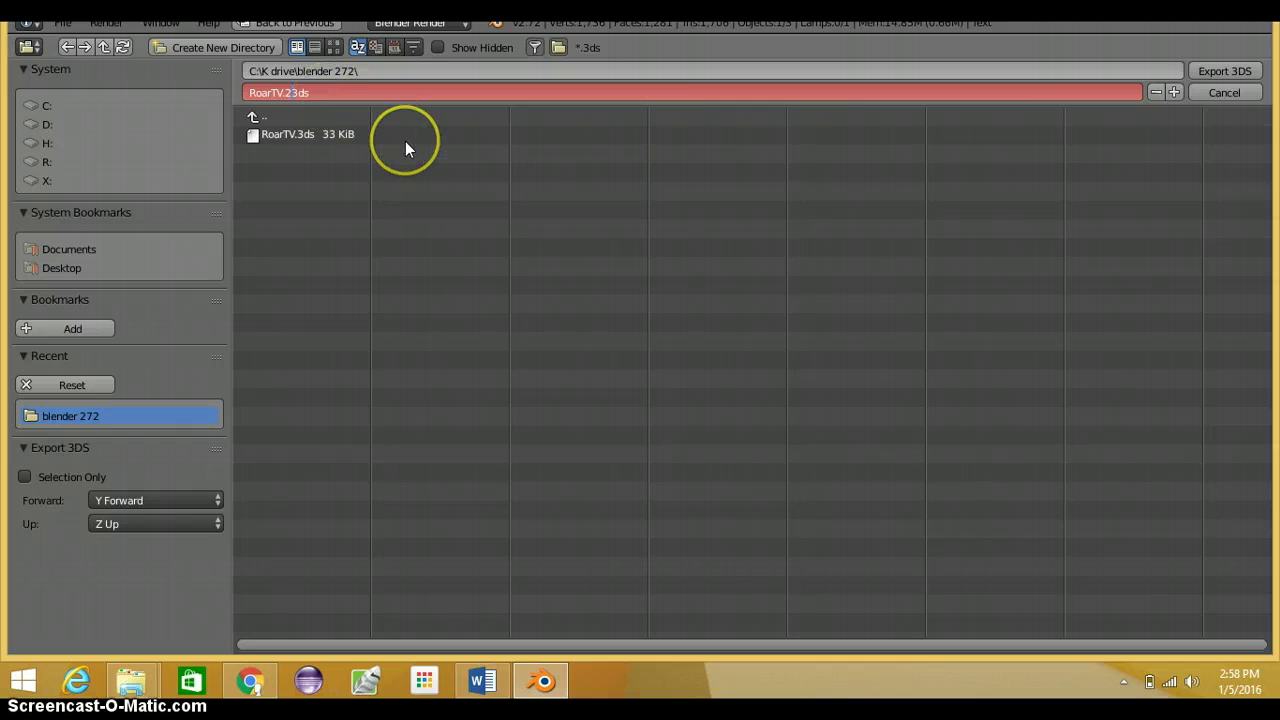
key(BackSpace)
key(BackSpace)
text(.3)
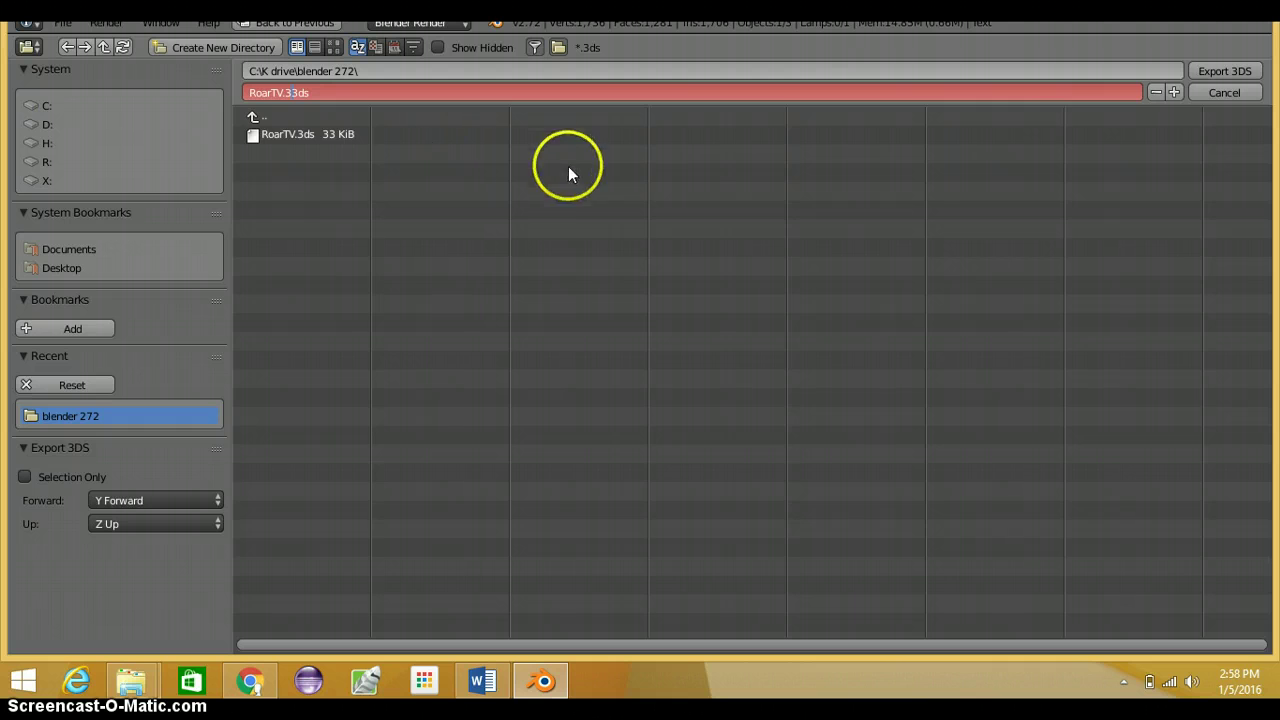
key(BackSpace)
key(BackSpace)
text(2.)
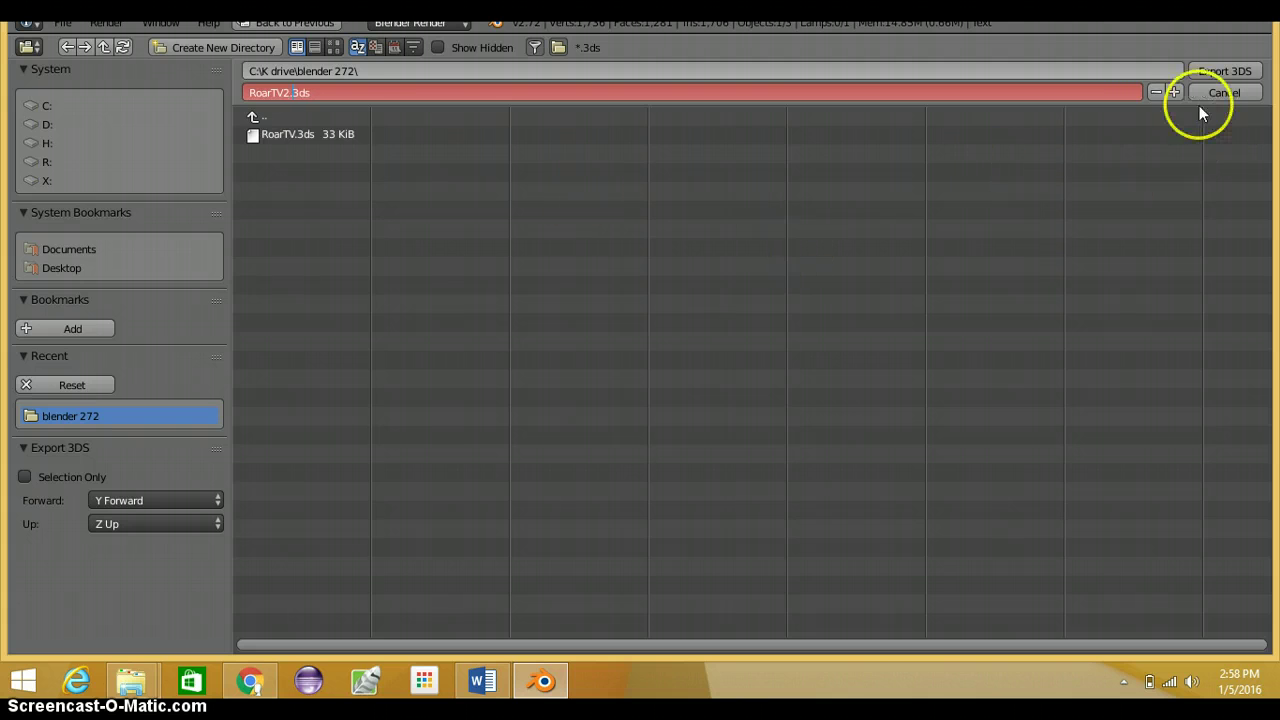
Export the scene as RoarTV2.3ds
click(1228, 73)
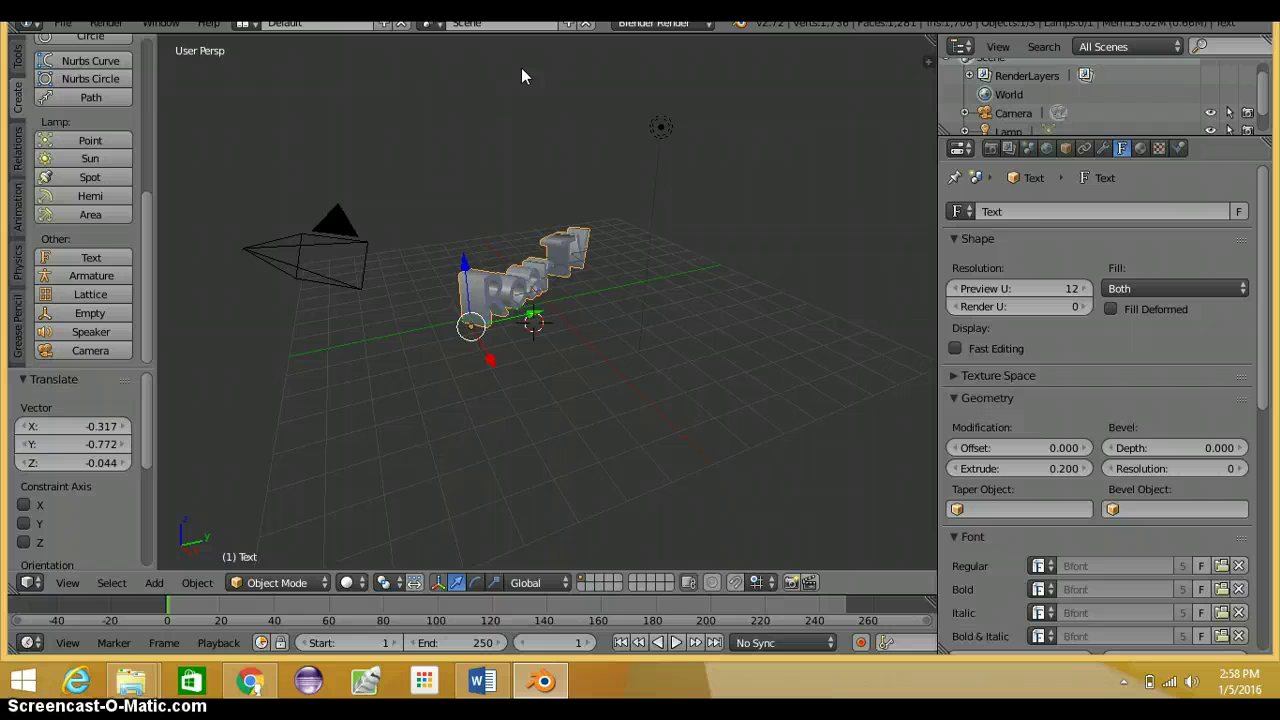
Go to the Windows Start screen
click(21, 692)
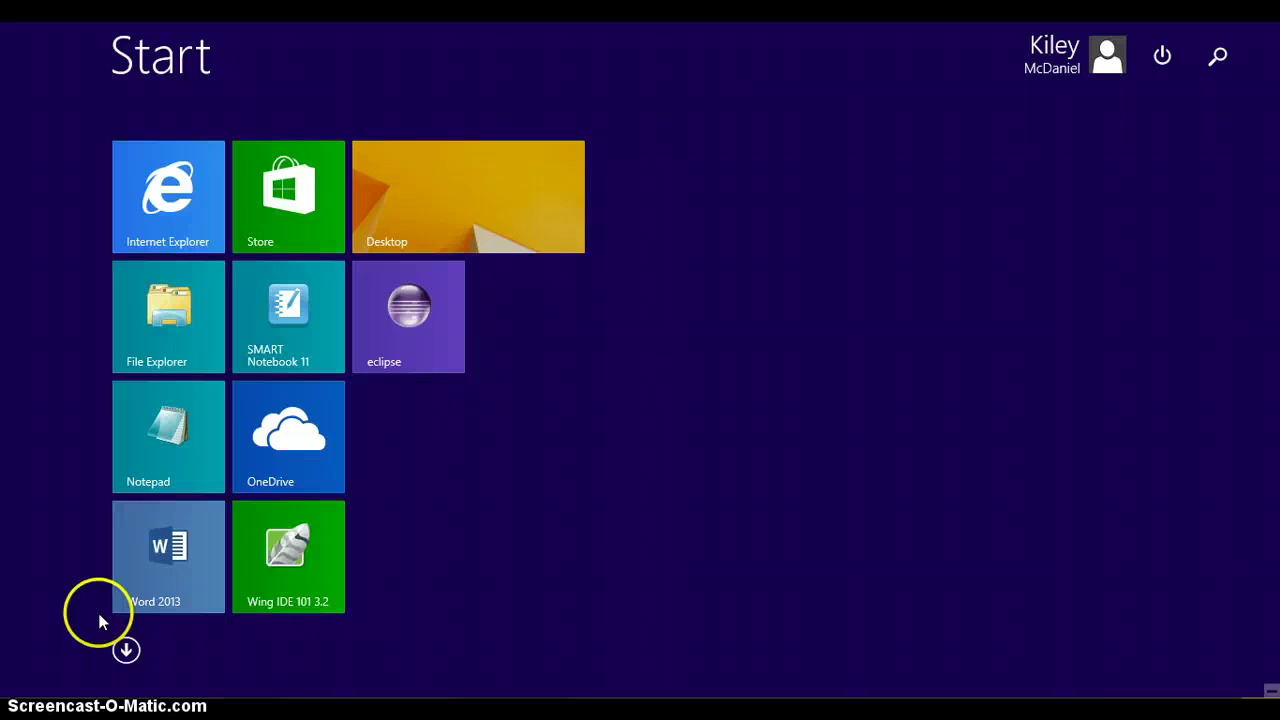
Launch Adobe Photoshop CS4 Extended from the full Apps list and switch to it
click(116, 650)
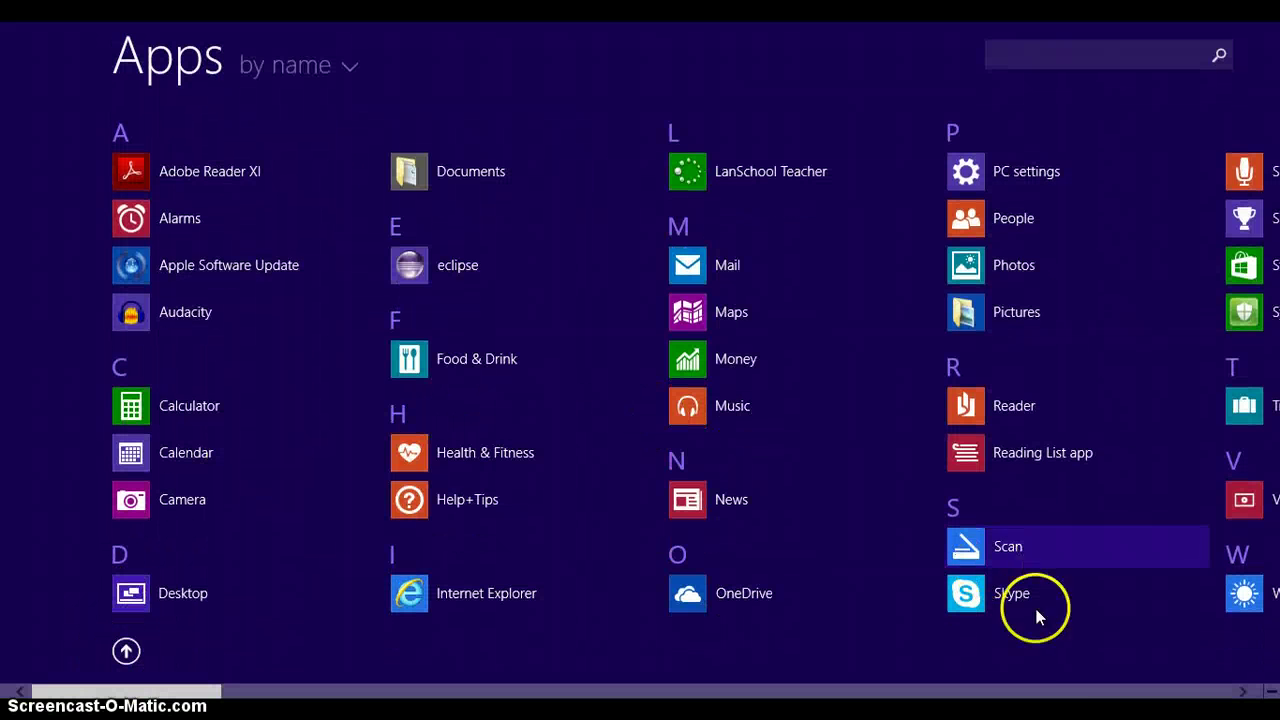
scroll(1094, 686, down, 5)
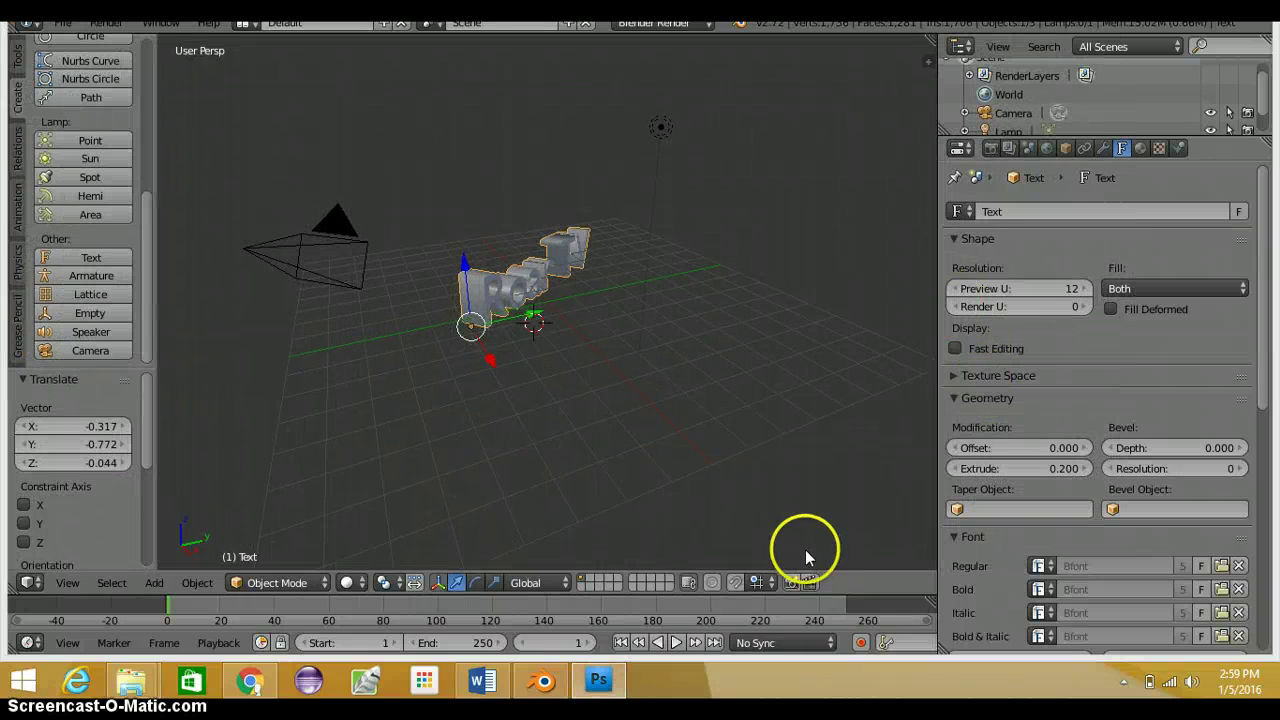
click(600, 683)
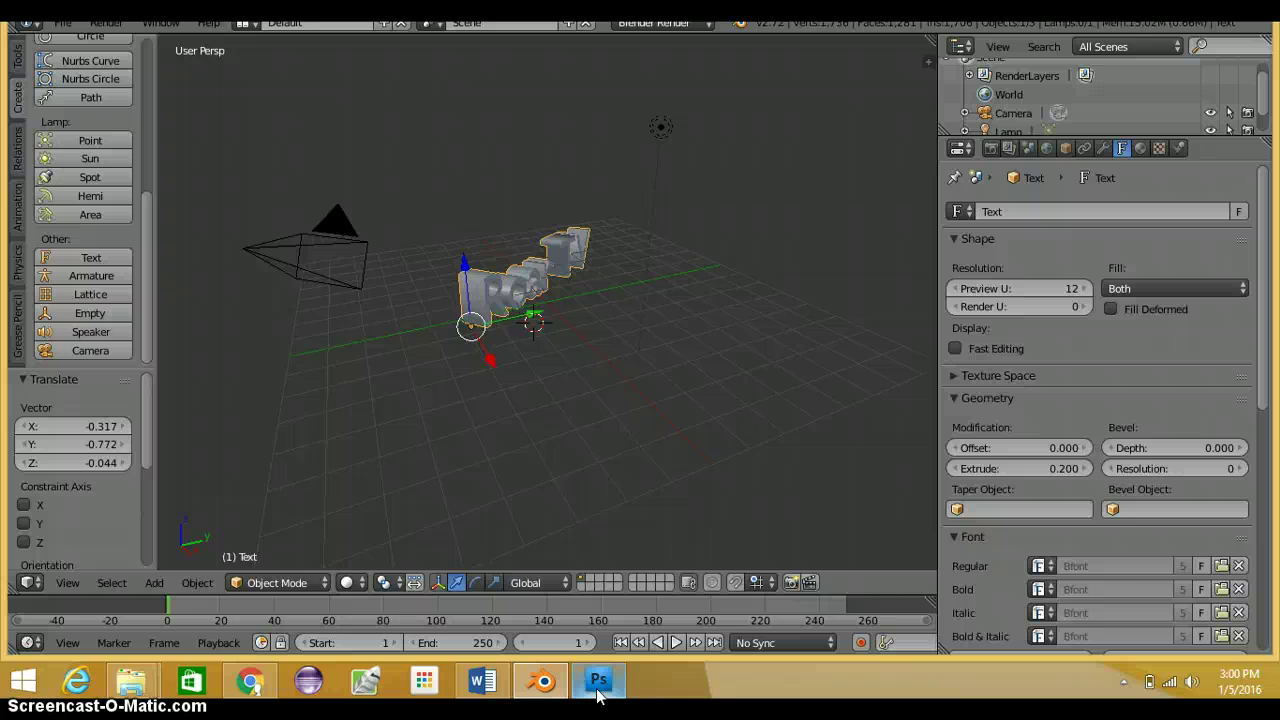
Bring the empty Photoshop CS4 workspace in front of Blender from the taskbar
click(598, 693)
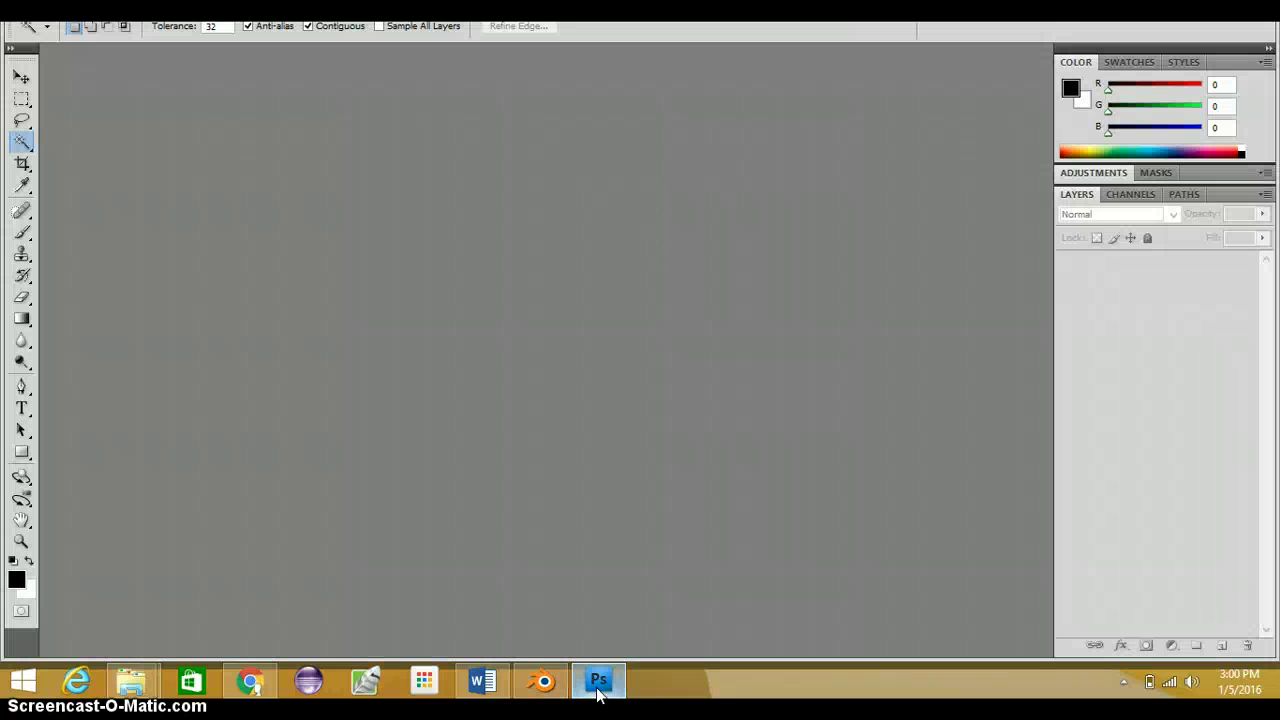